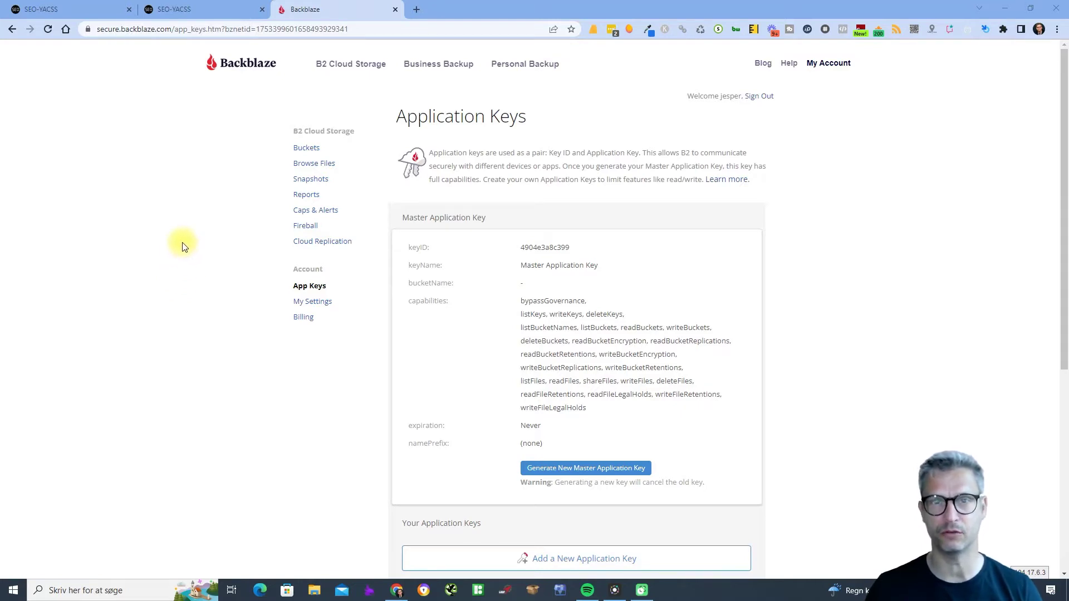
# Check the account's email verification status in My Settings and the payment method on the Billing page
pyautogui.click(320, 303)
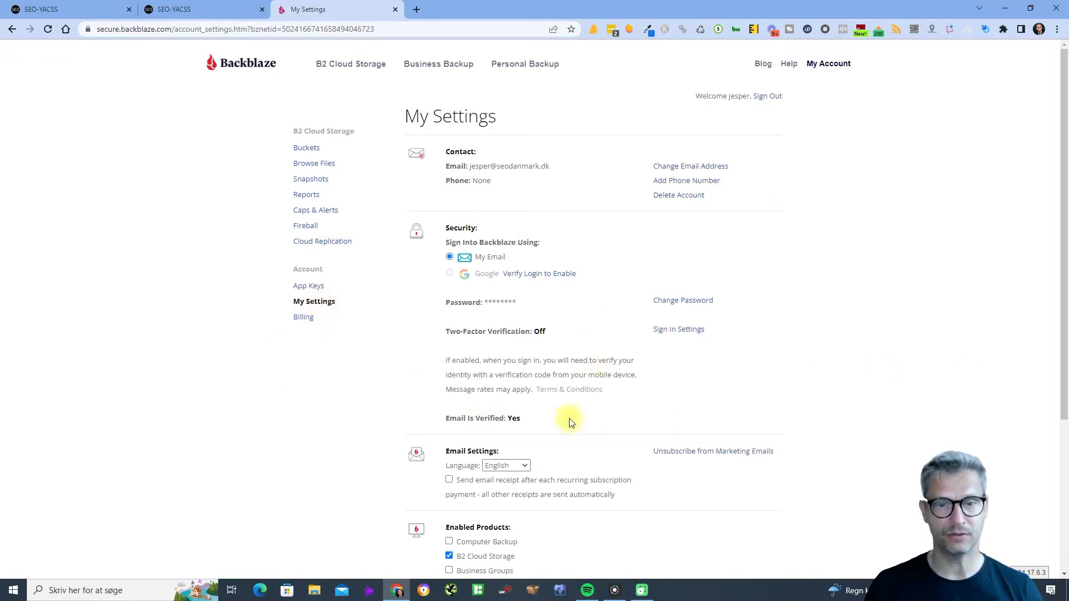
pyautogui.moveTo(521, 420); pyautogui.dragTo(447, 421)
pyautogui.click(508, 419)
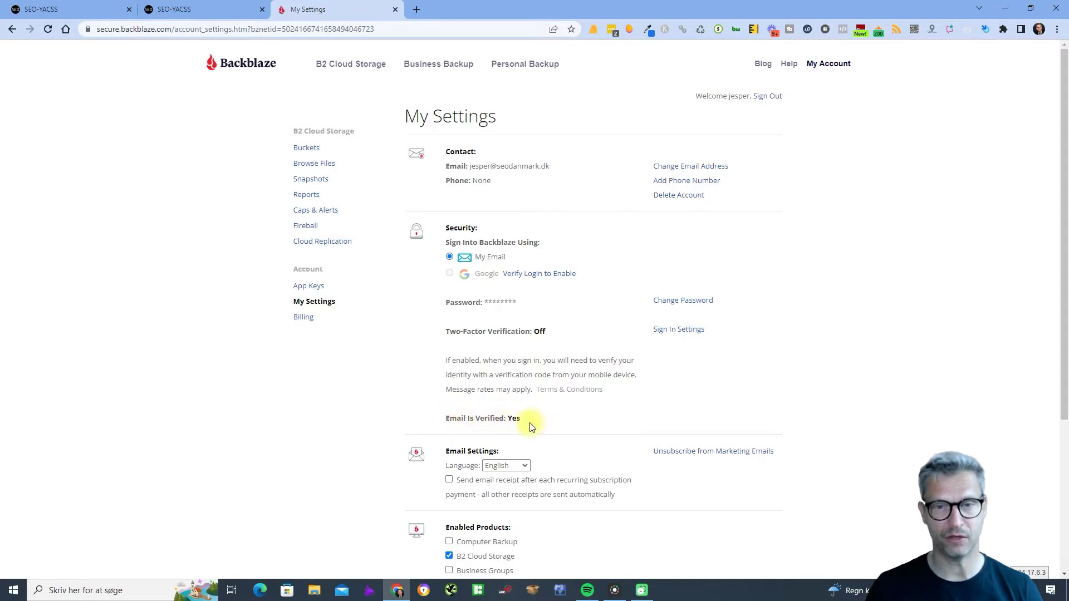
pyautogui.moveTo(509, 420); pyautogui.dragTo(530, 420)
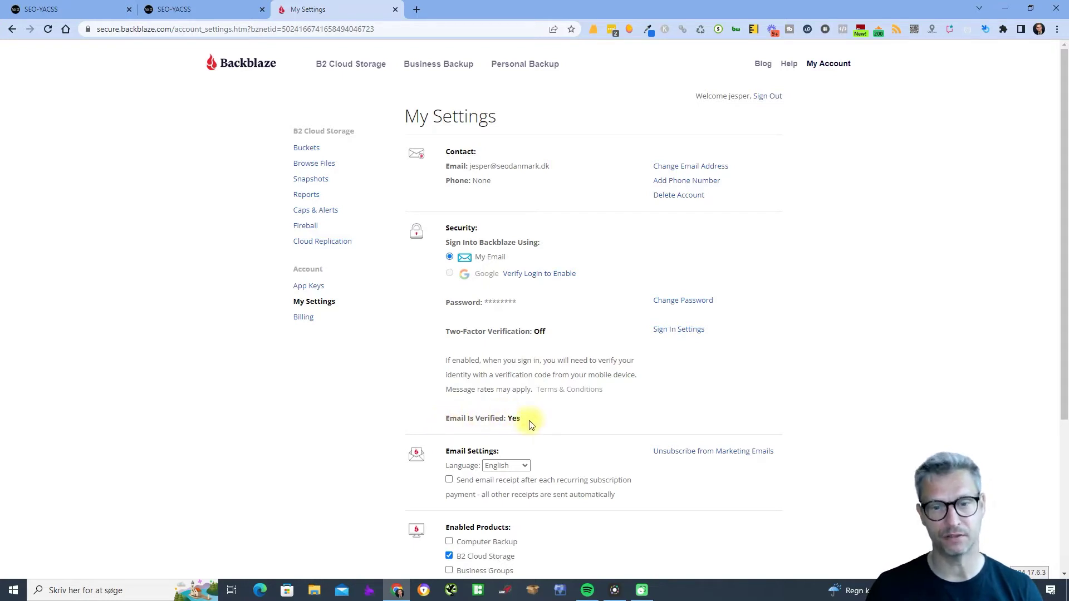
pyautogui.click(515, 431)
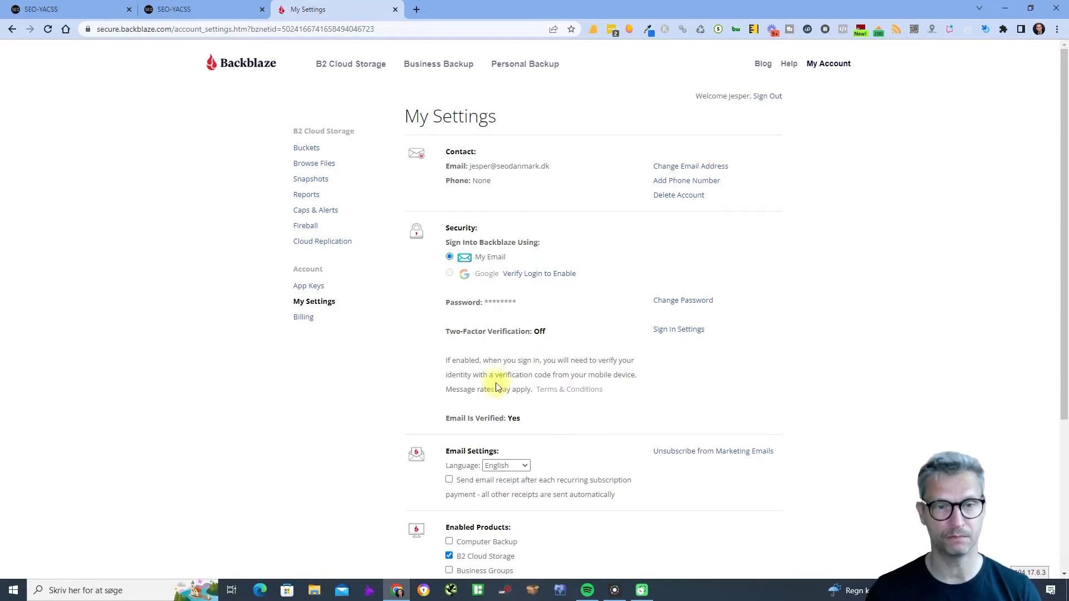
pyautogui.click(304, 320)
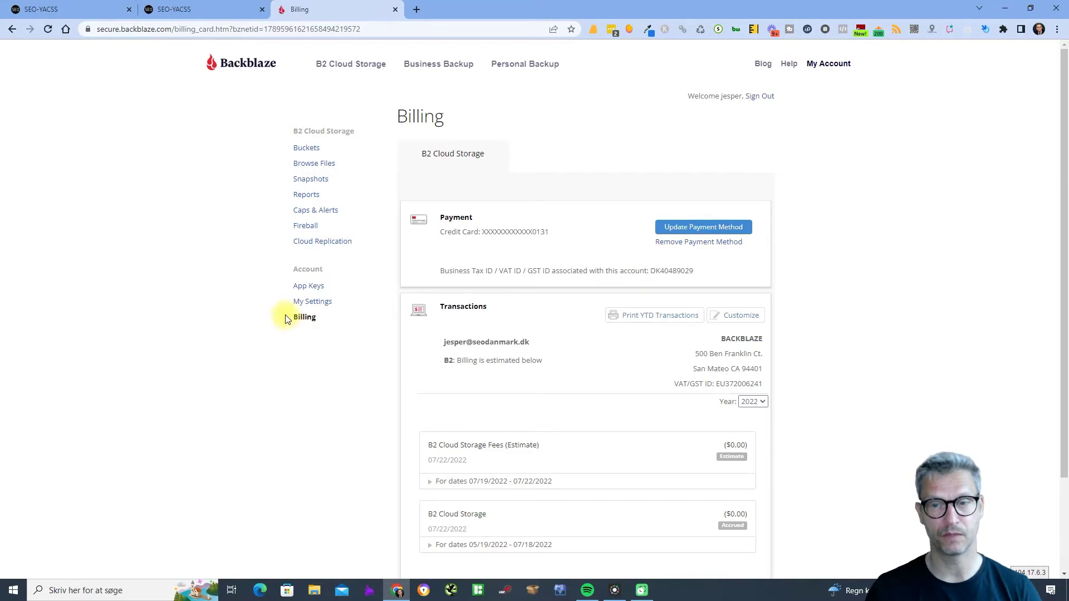
# Review the B2 Cloud Storage buckets and check the file privacy setting of the CBDolie bucket
pyautogui.click(313, 147)
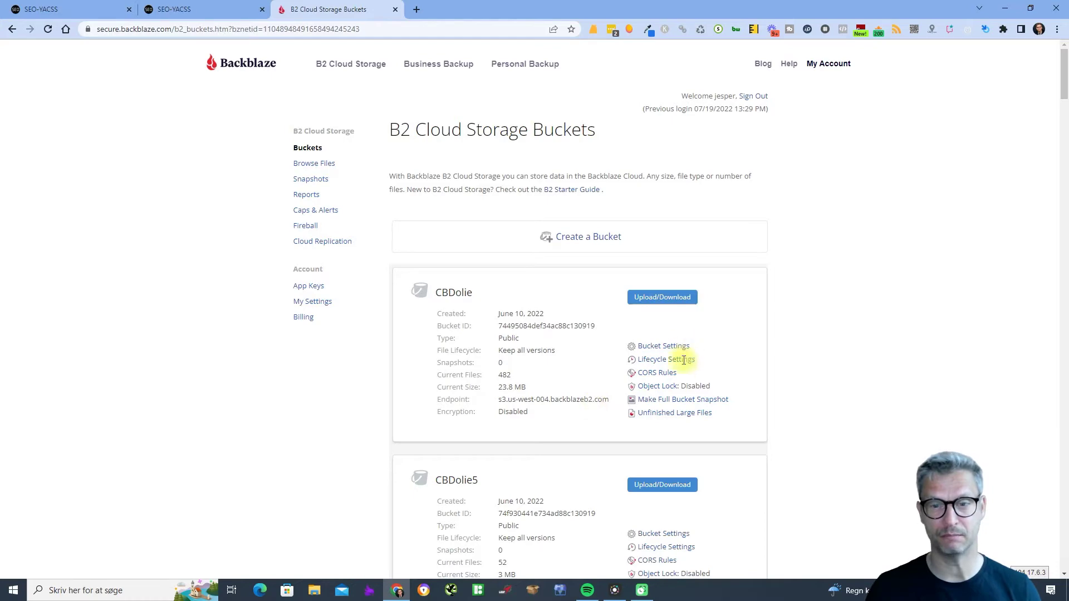
pyautogui.scroll(-6, 691, 334)
pyautogui.scroll(3, 687, 345)
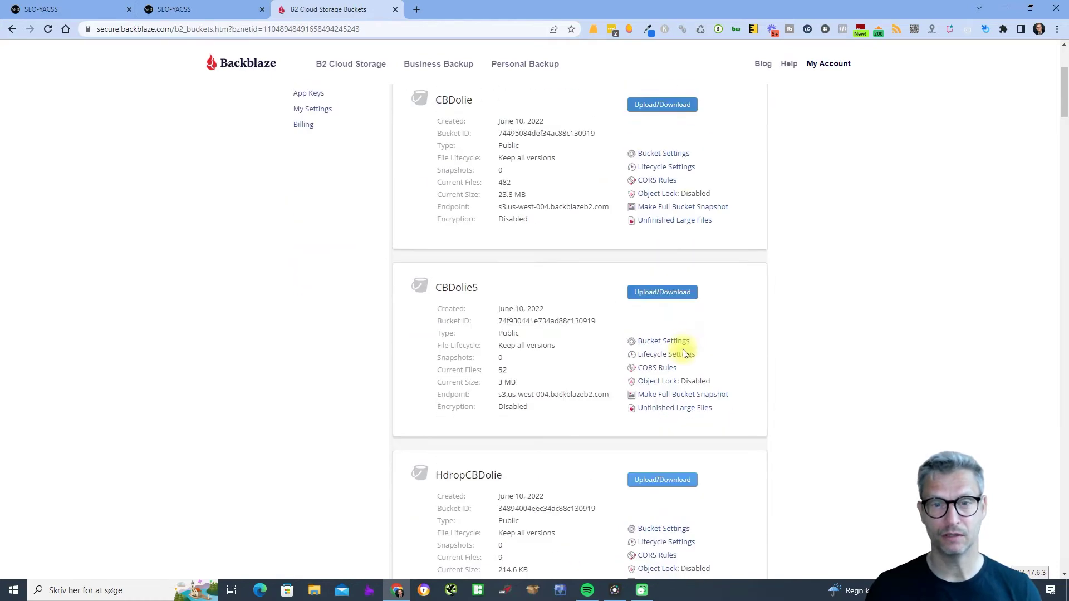
pyautogui.scroll(4, 683, 349)
pyautogui.click(662, 345)
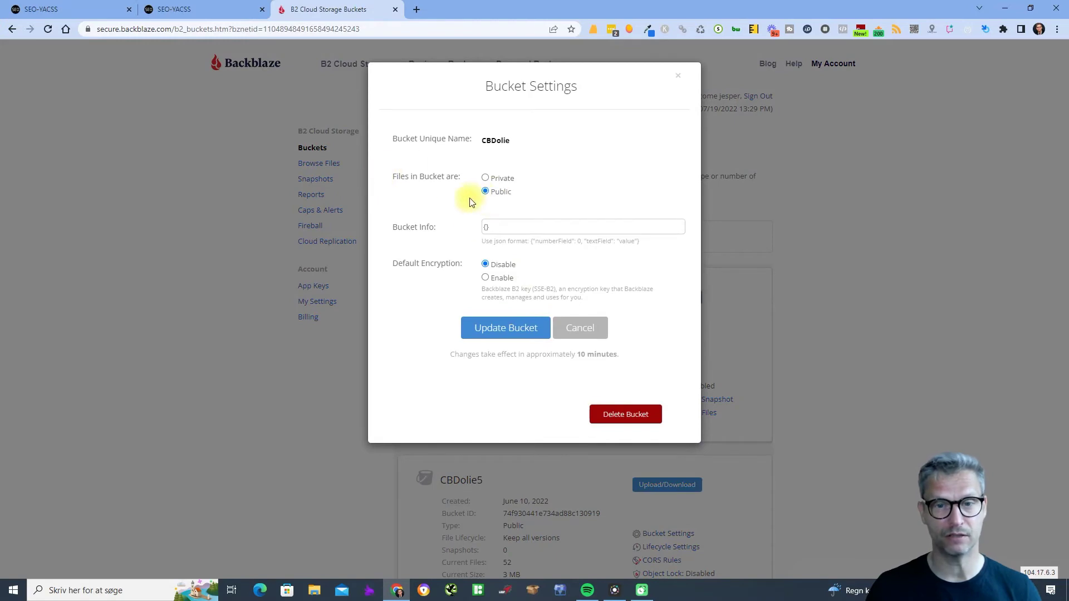
pyautogui.click(678, 76)
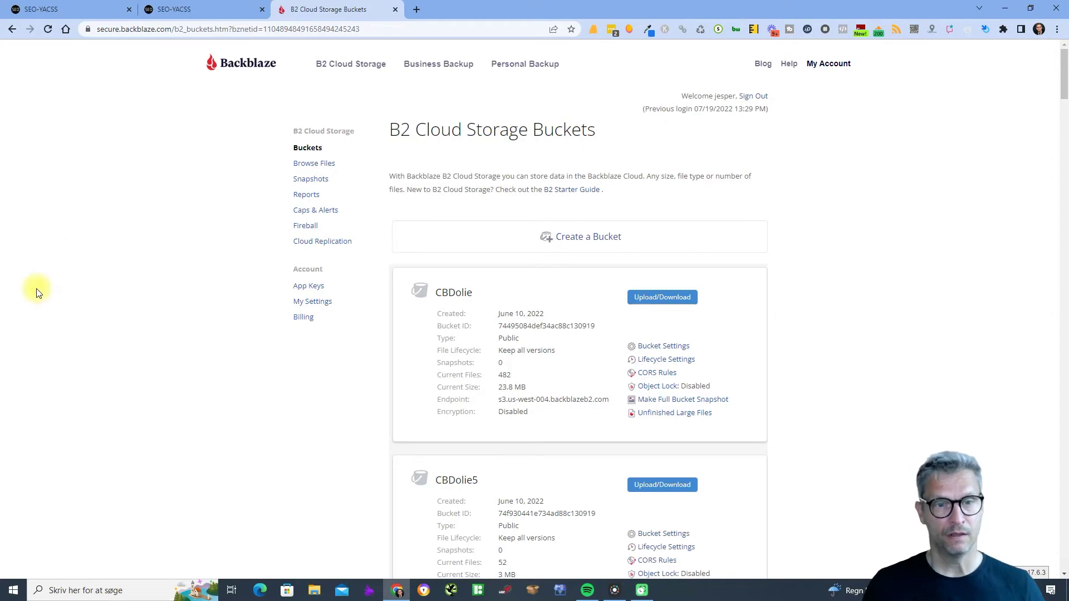
pyautogui.click(305, 288)
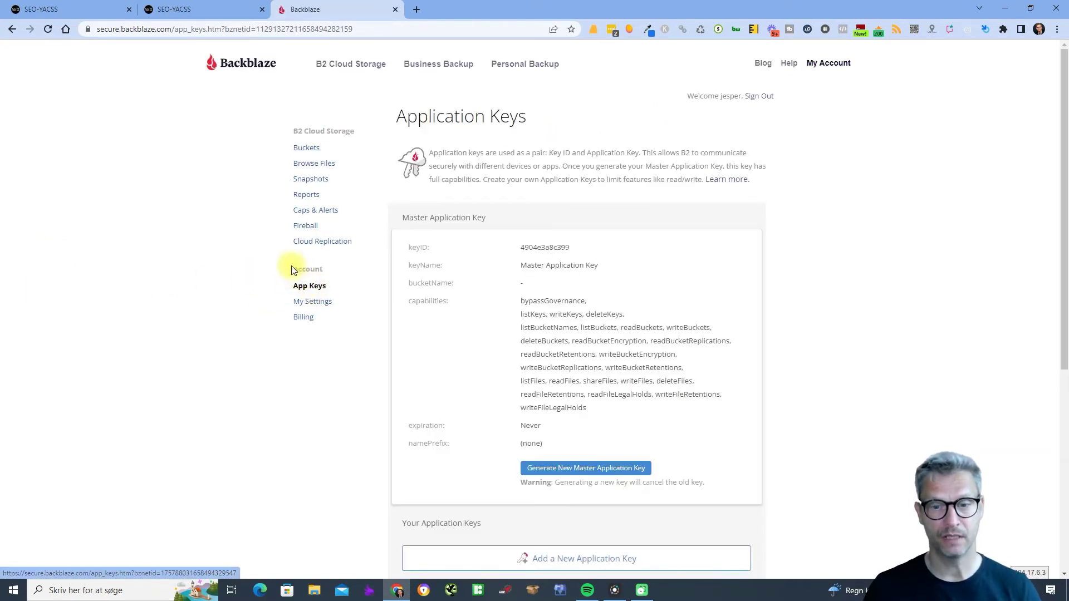
pyautogui.scroll(-3, 351, 285)
pyautogui.scroll(3, 352, 287)
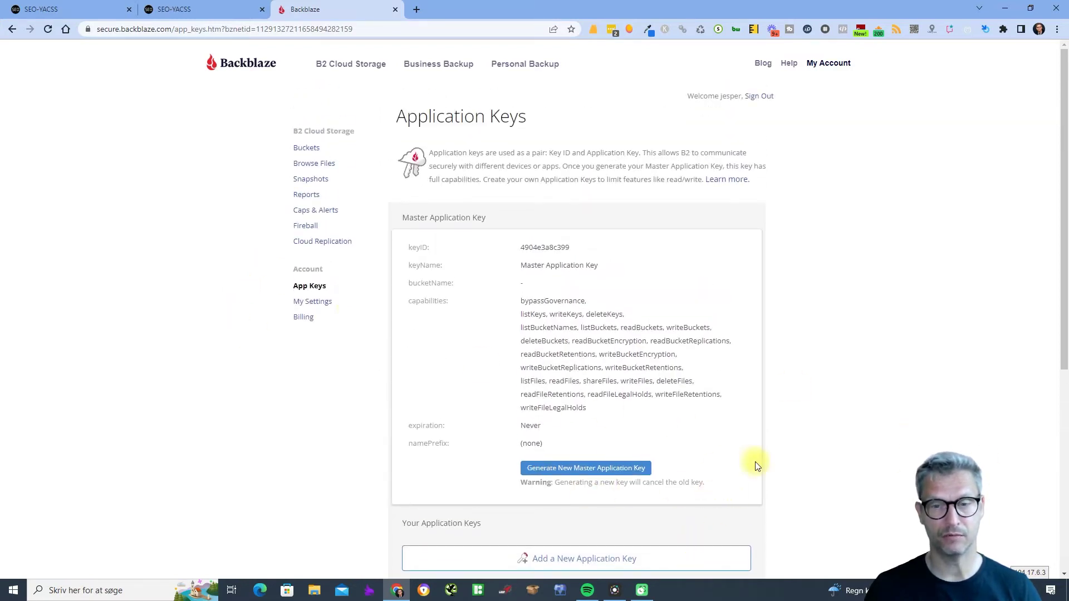
pyautogui.scroll(-1, 880, 381)
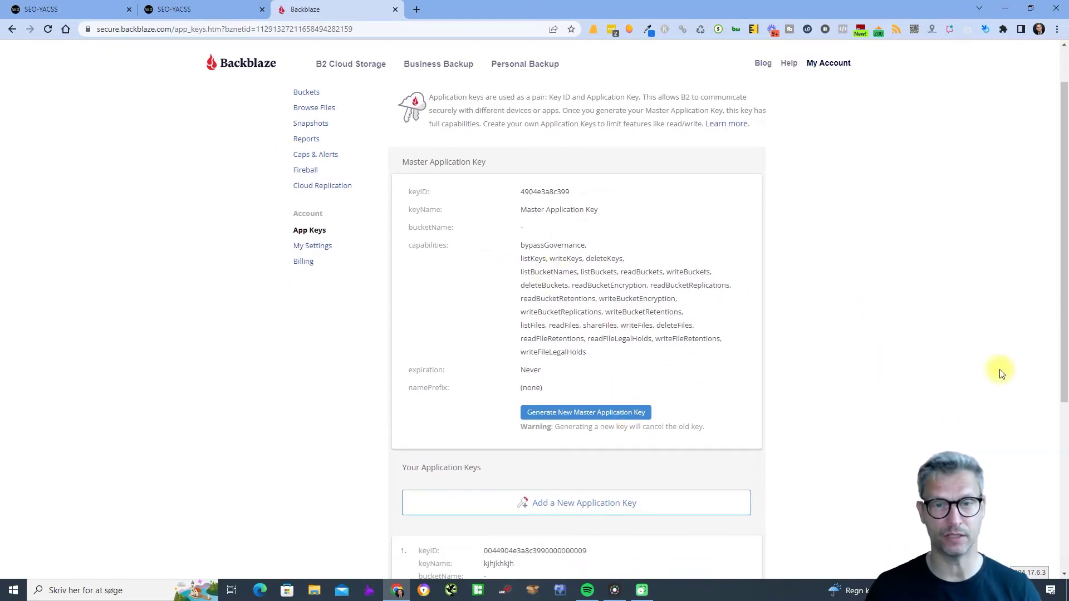
pyautogui.scroll(-3, 1000, 372)
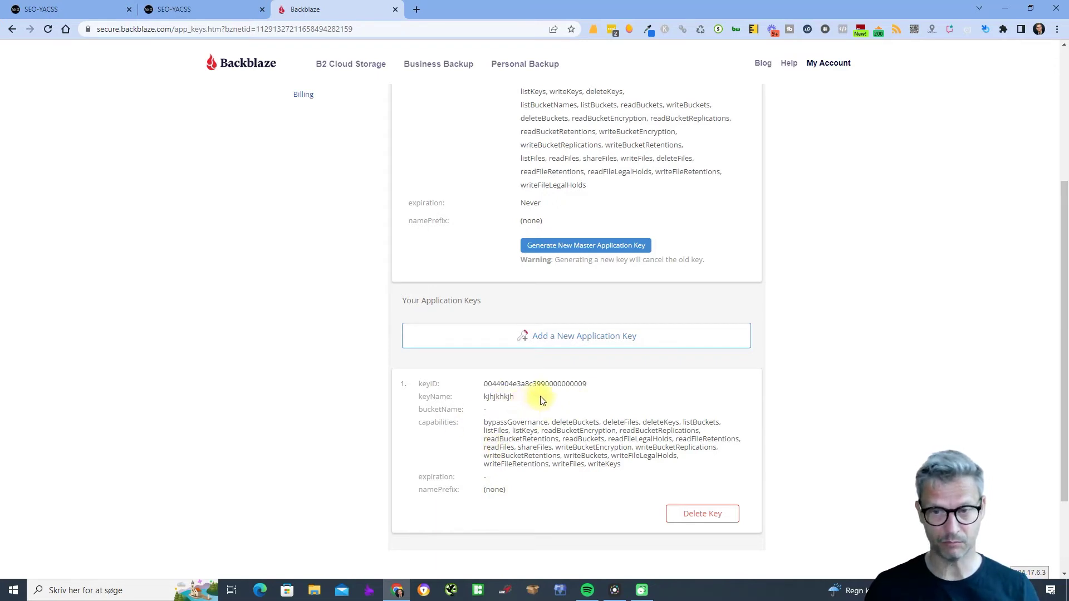
pyautogui.click(700, 520)
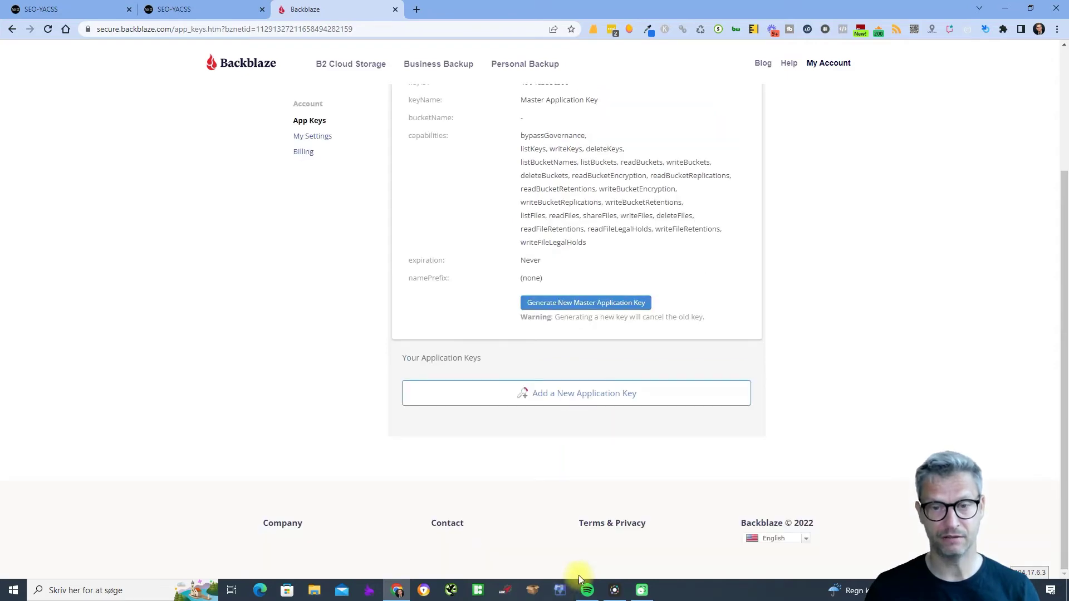
# Create a new application key with read and write access to all buckets, named with the owner's first name plus "backblaze" without a space
pyautogui.click(567, 402)
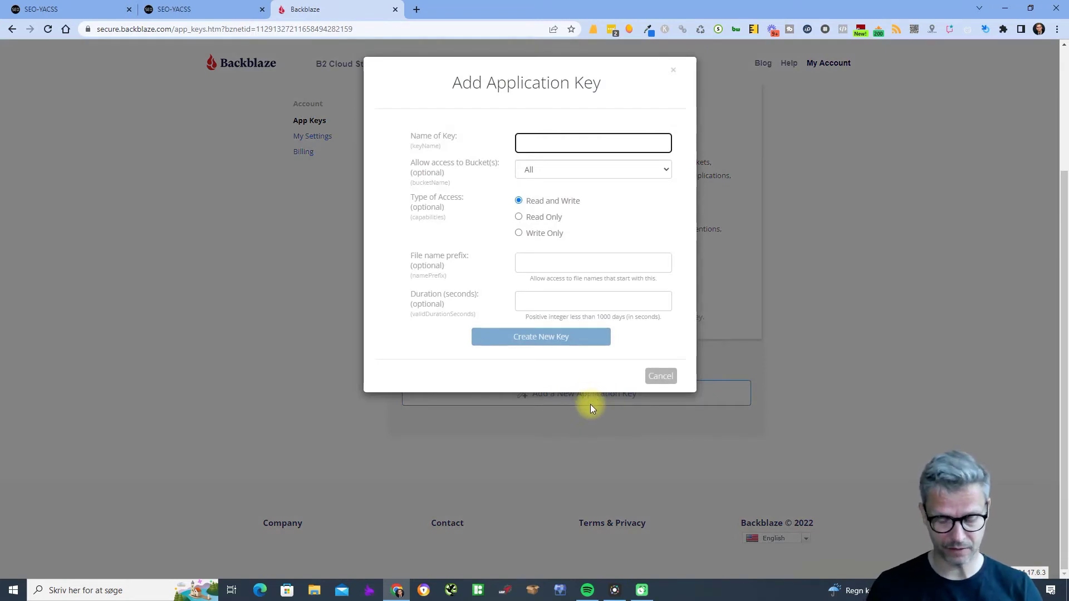
pyautogui.write('Jespoe')
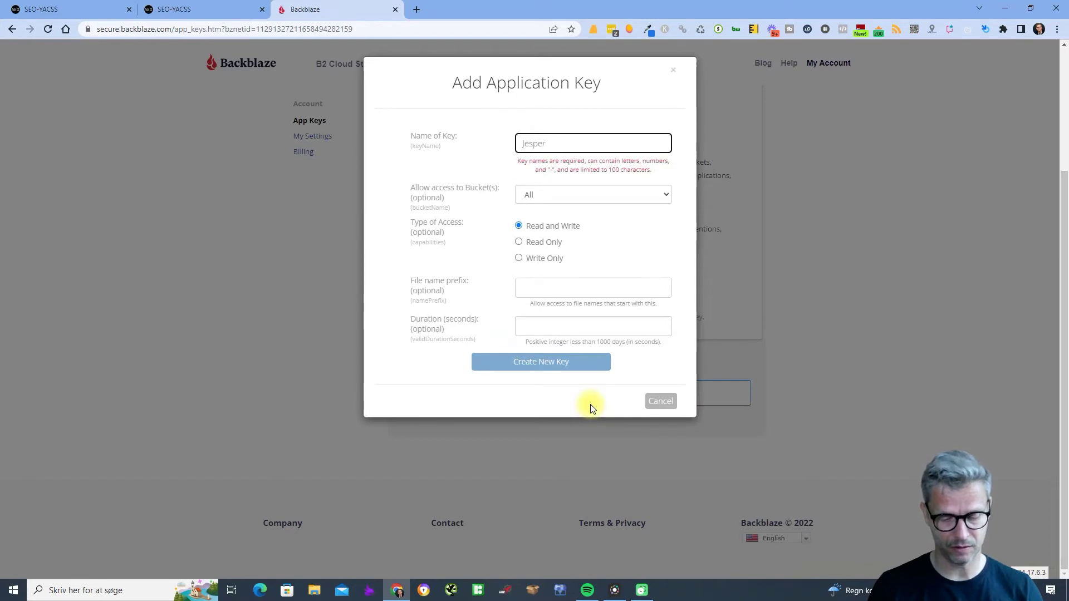
pyautogui.write(' Back')
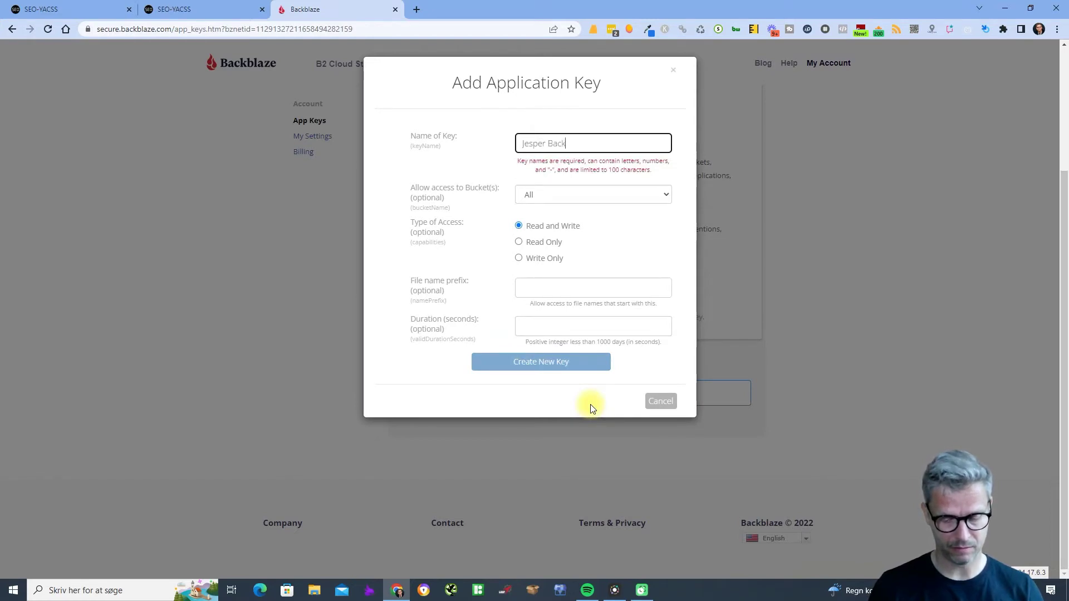
pyautogui.write('blaze')
pyautogui.hotkey('ctrl', 'a')
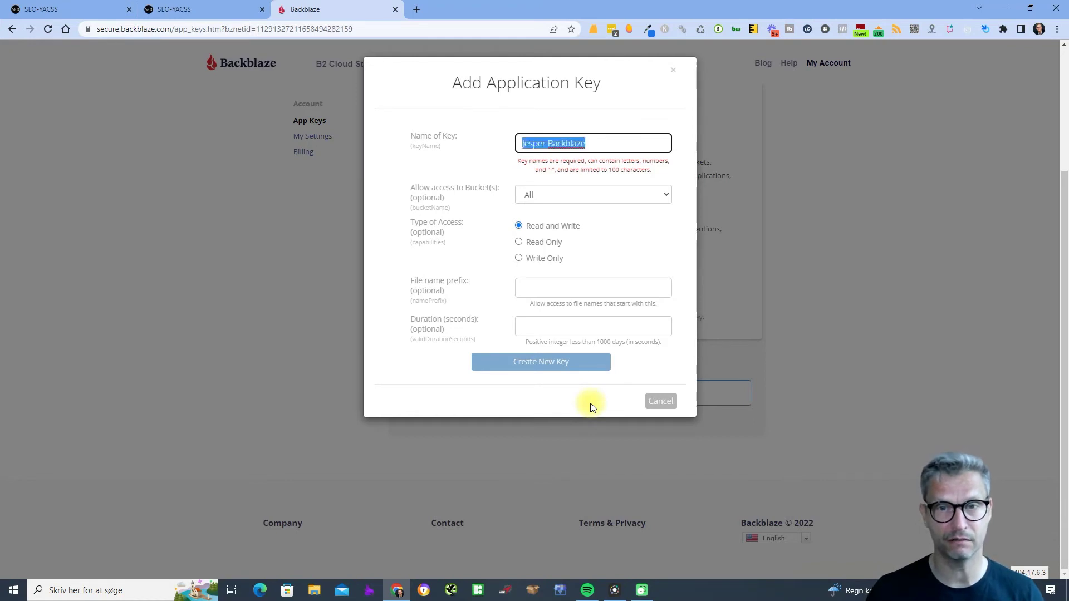
pyautogui.write('jesper')
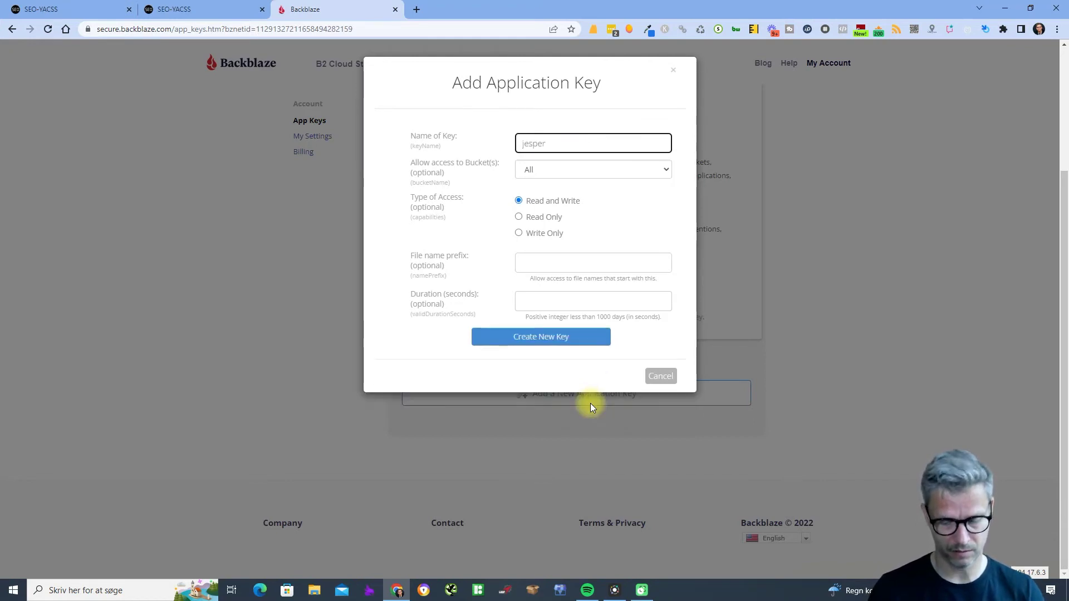
pyautogui.write('backblaze')
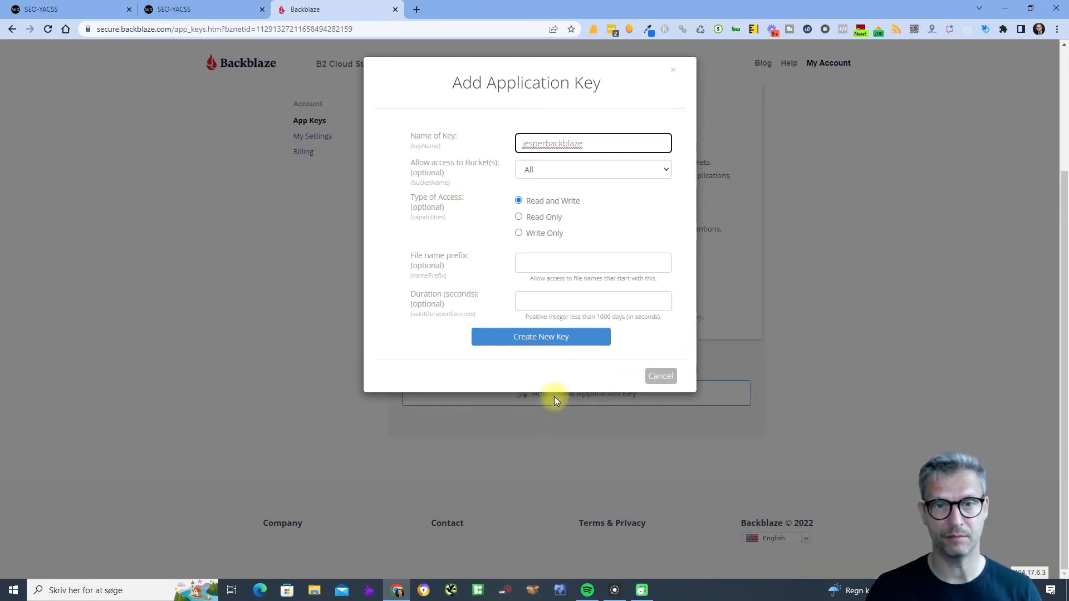
pyautogui.click(545, 336)
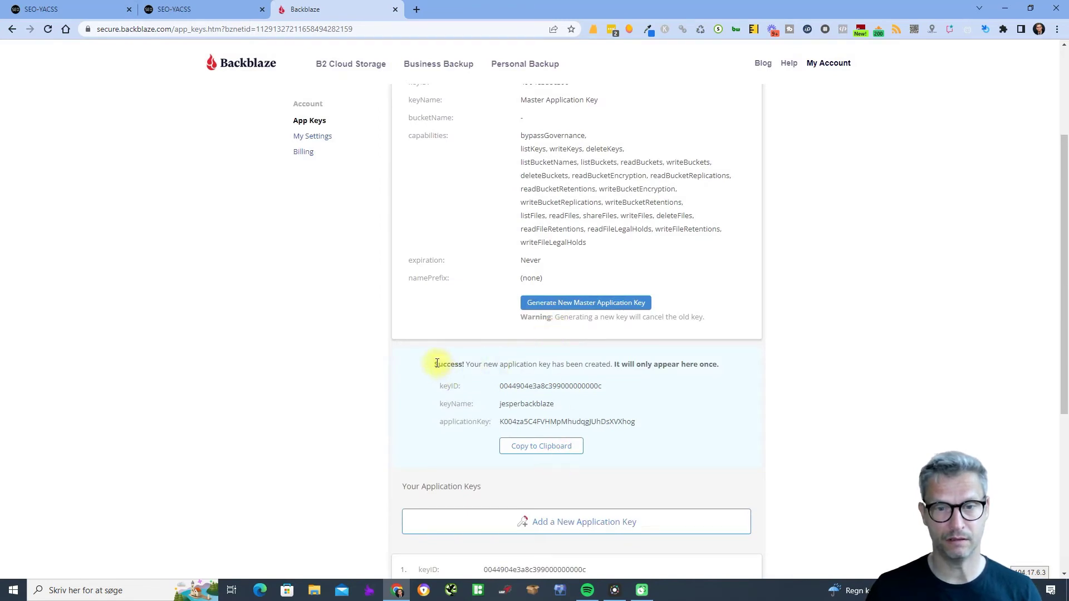
# Copy the new key's keyID, keyName and applicationKey details into a new Notepad document
pyautogui.moveTo(439, 364); pyautogui.dragTo(623, 419)
pyautogui.rightClick(595, 391)
pyautogui.click(659, 402)
pyautogui.press('super')
pyautogui.write('not')
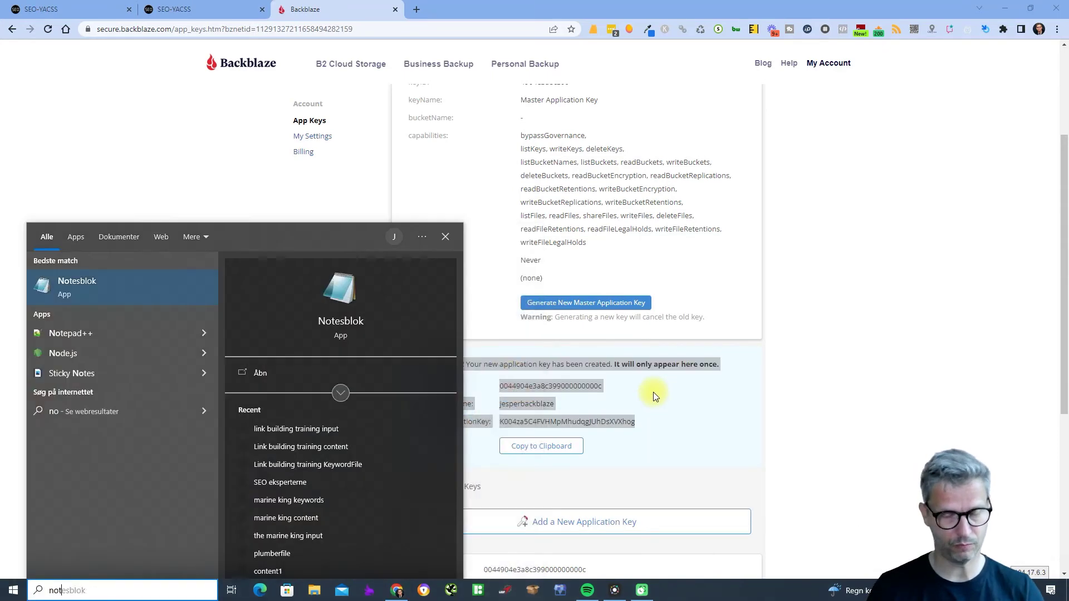
pyautogui.press('Return')
pyautogui.hotkey('ctrl', 'v')
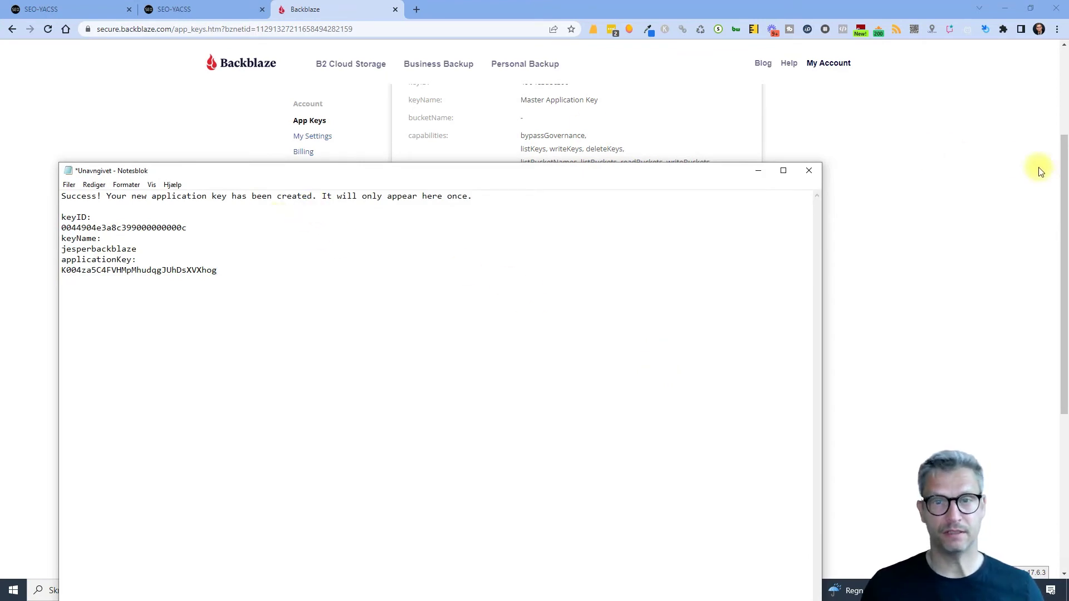
# Switch to SEO-YACSS and delete the existing Backblaze account from the Connectivity page
pyautogui.click(205, 10)
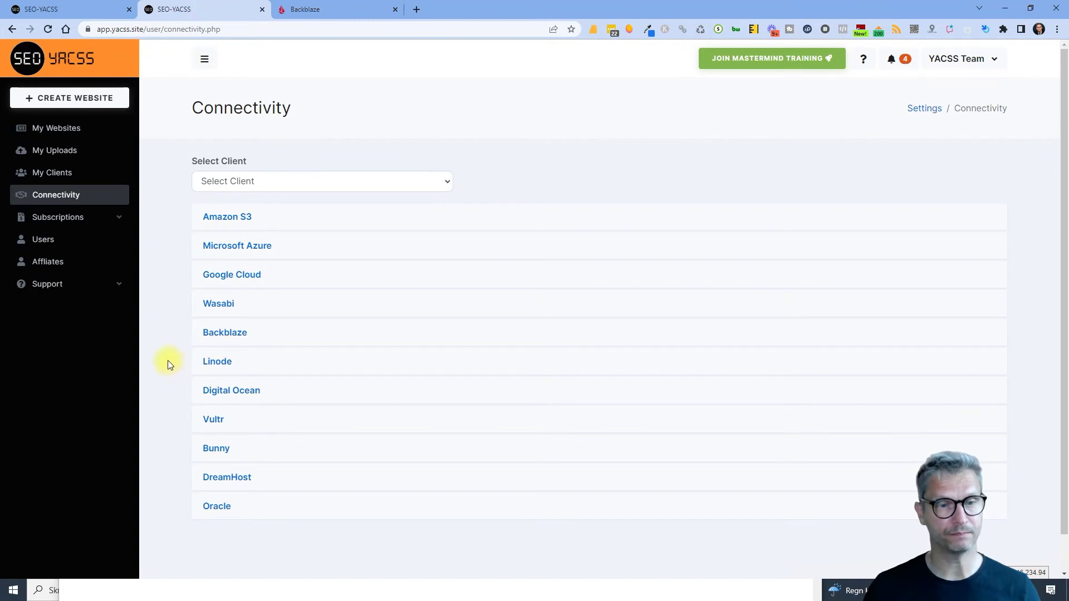
pyautogui.click(222, 332)
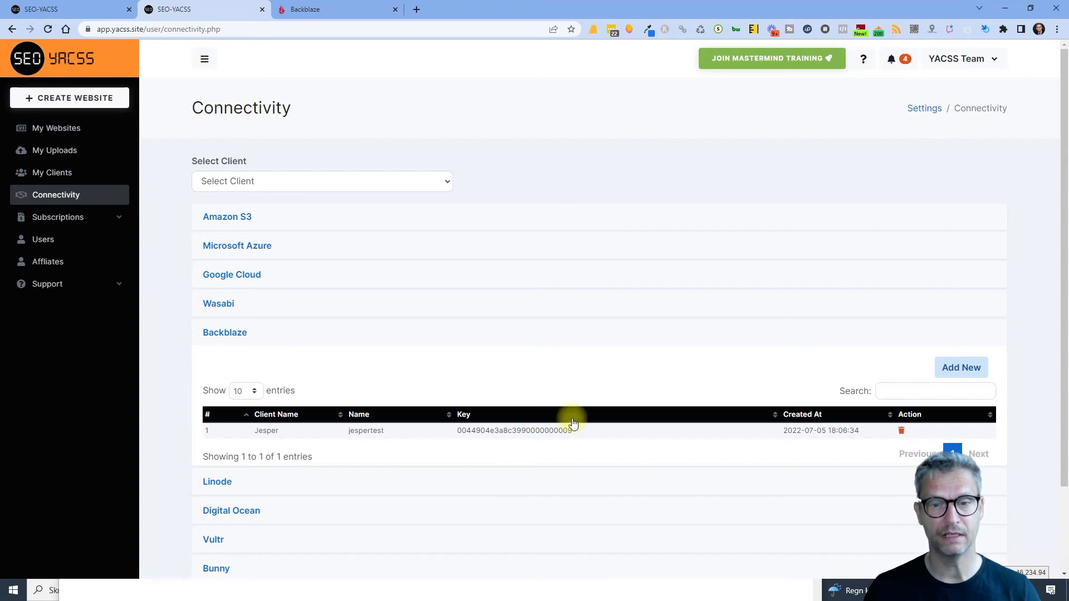
pyautogui.moveTo(567, 432); pyautogui.dragTo(459, 435)
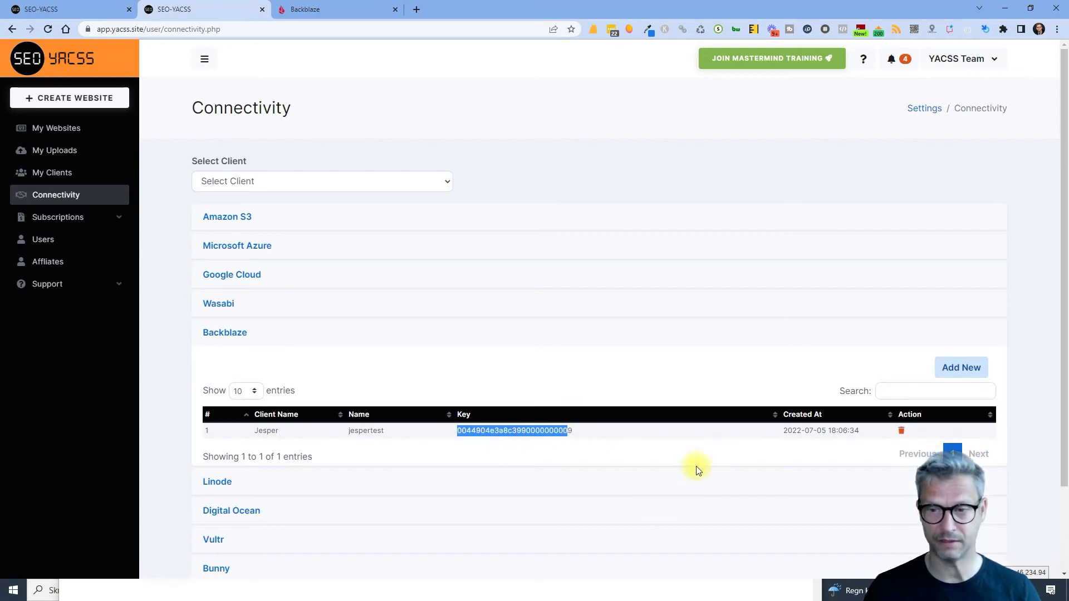
pyautogui.click(901, 434)
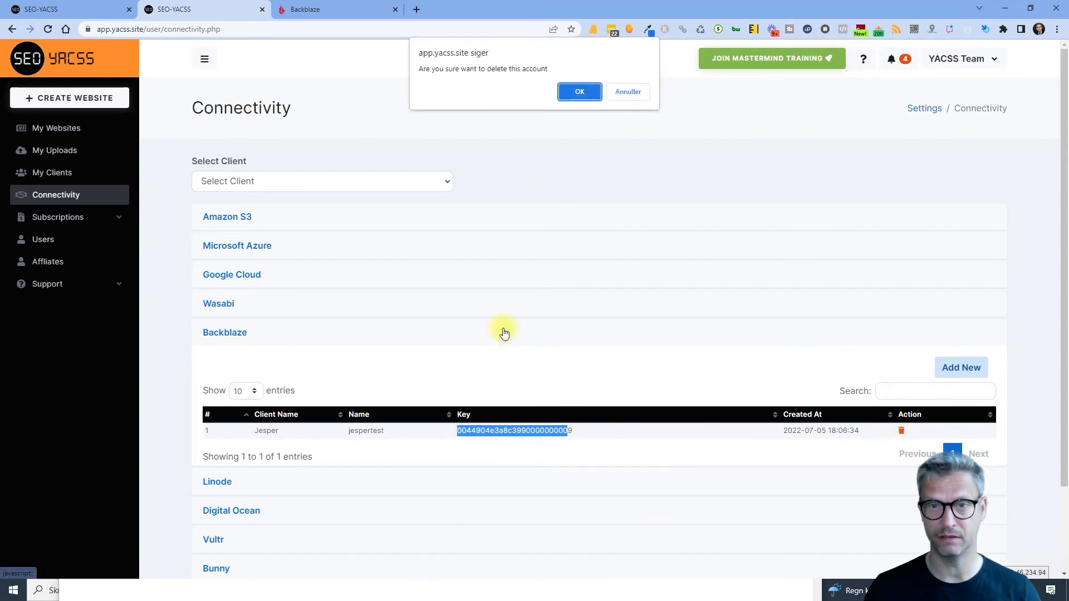
pyautogui.click(569, 90)
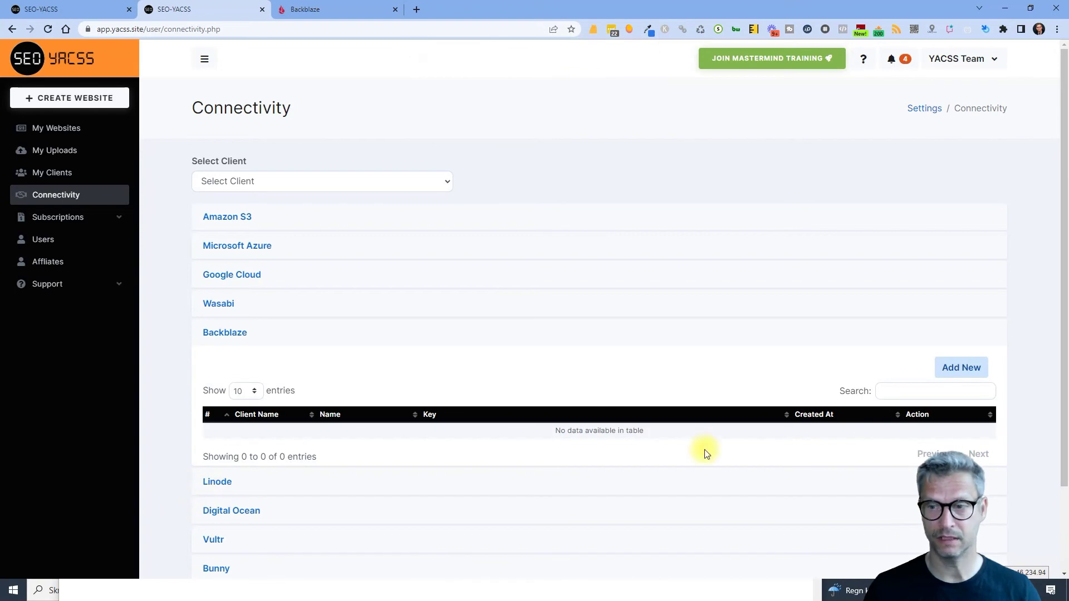
# Start adding a new Backblaze account, selecting the client and naming the account with the client's first name plus "Backblaze"
pyautogui.click(950, 367)
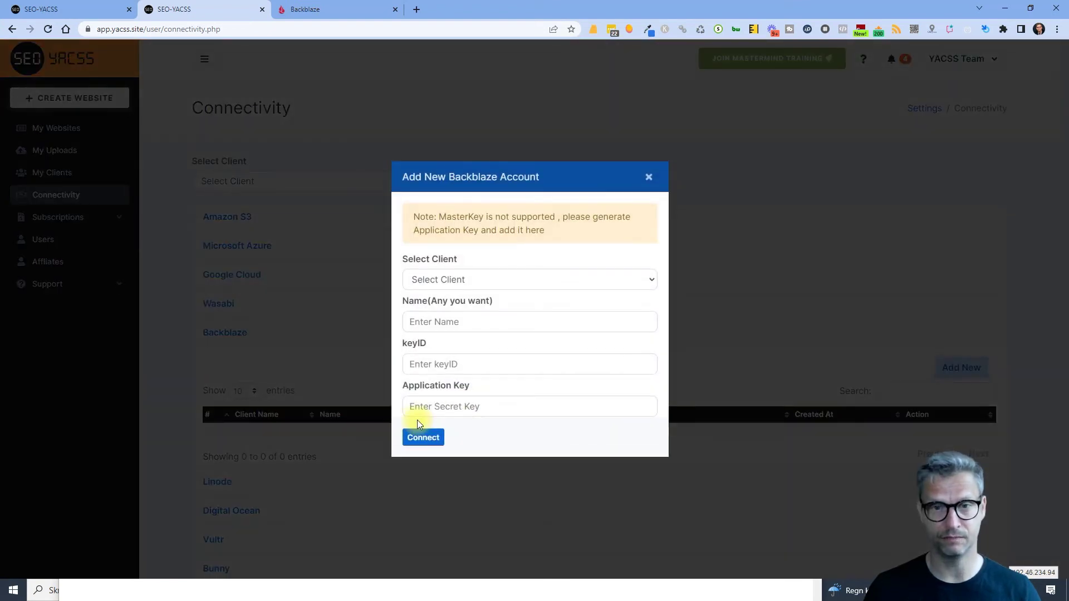
pyautogui.moveTo(446, 217); pyautogui.dragTo(560, 217)
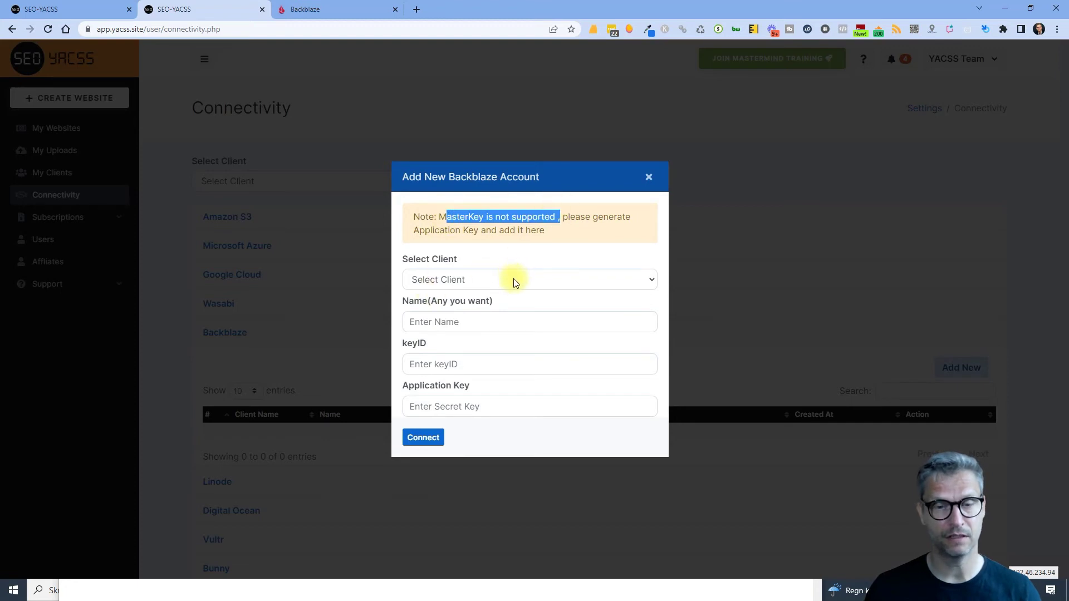
pyautogui.click(514, 283)
pyautogui.click(476, 306)
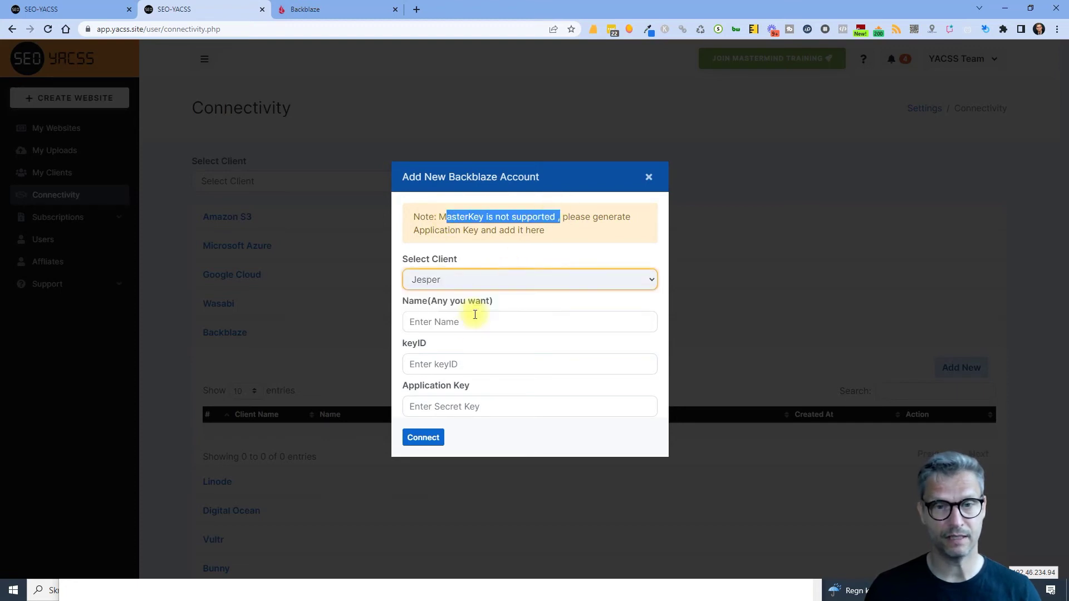
pyautogui.click(472, 322)
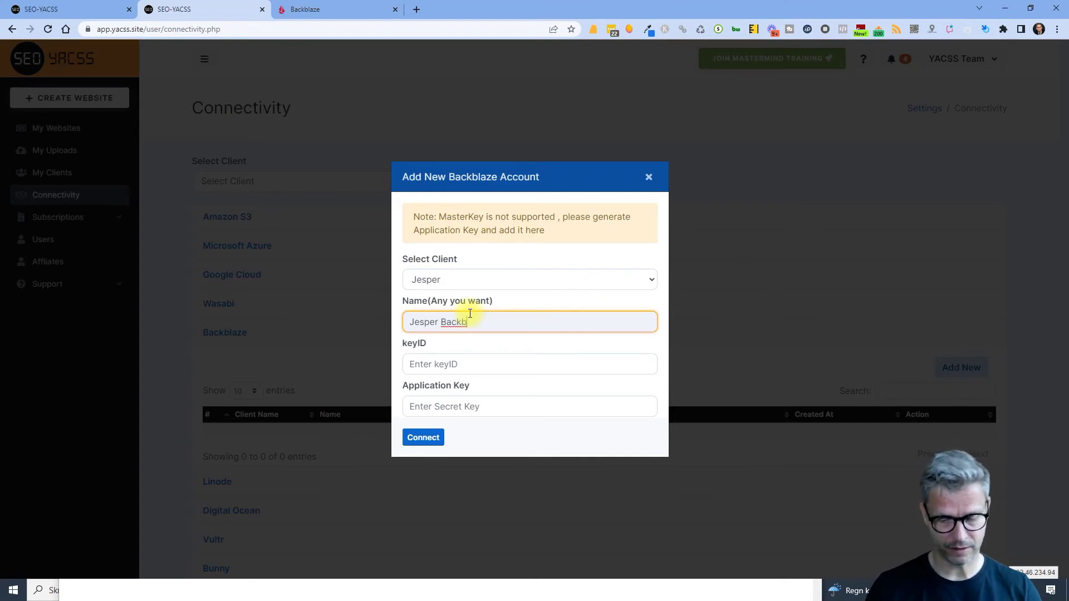
pyautogui.write('Jesper Backblaze')
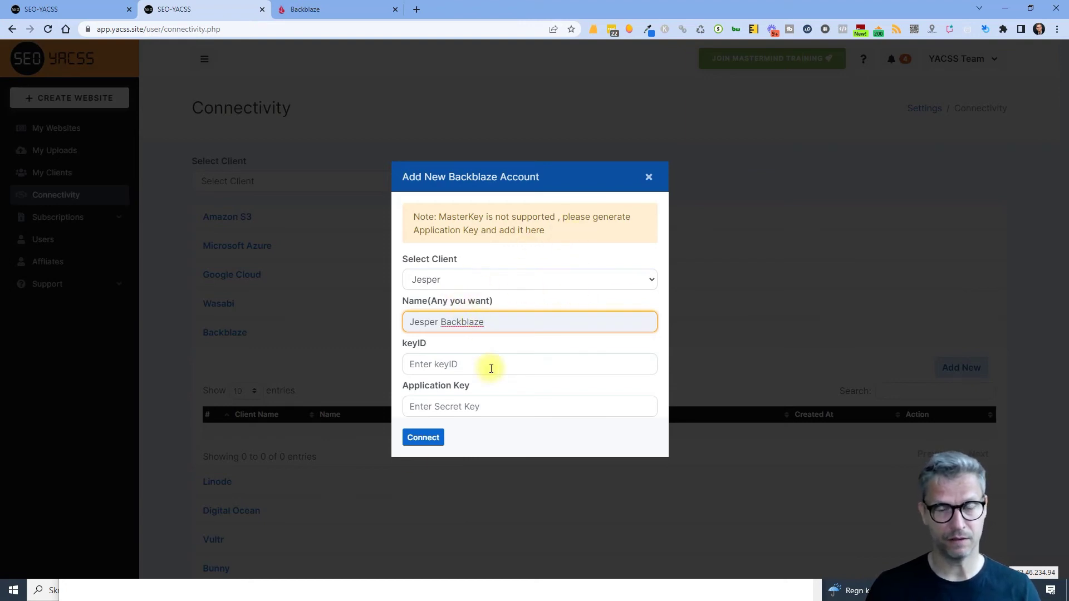
# Copy the keyID from the Notepad document into the keyID field of the new Backblaze account
pyautogui.hotkey('alt', 'Tab')
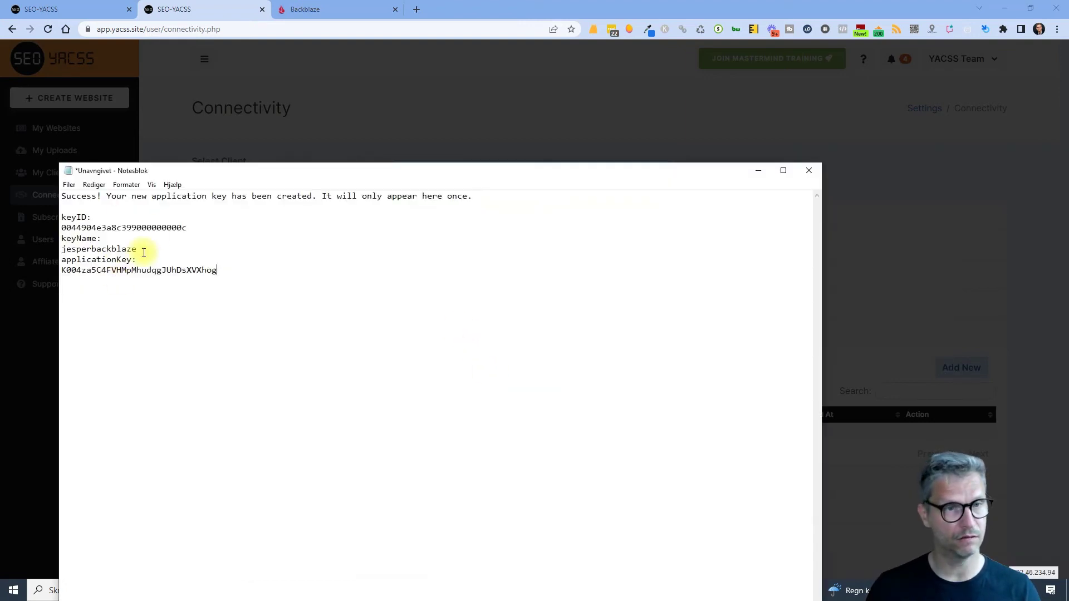
pyautogui.moveTo(187, 227); pyautogui.dragTo(83, 229)
pyautogui.click(60, 233)
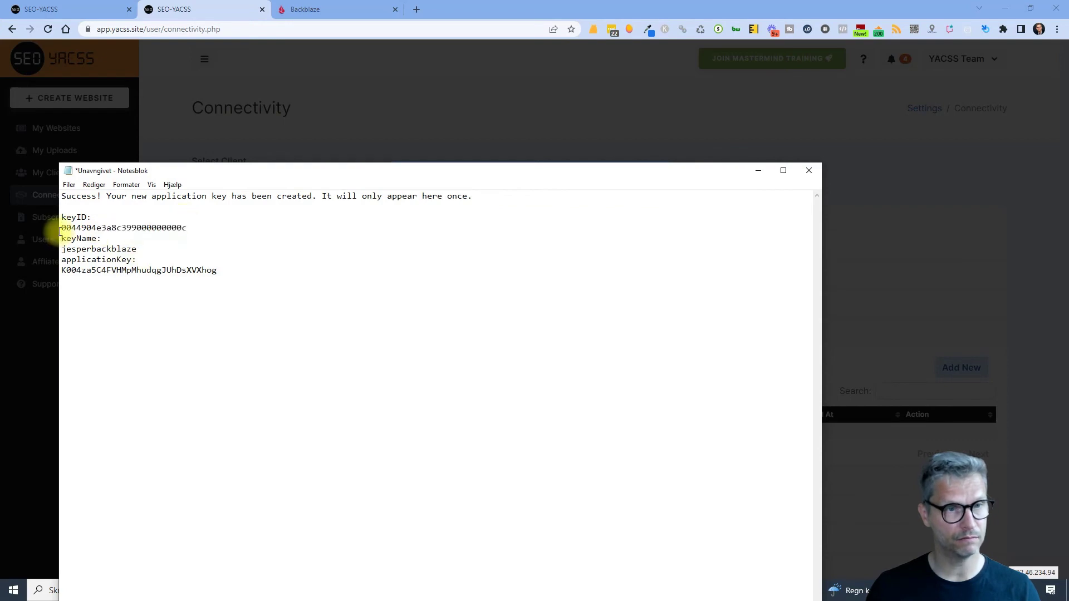
pyautogui.doubleClick(60, 231)
pyautogui.hotkey('alt', 'Tab')
pyautogui.click(504, 371)
pyautogui.hotkey('ctrl', 'v')
# Copy the application key from Notepad into the Application Key field and connect the Backblaze account
pyautogui.hotkey('alt', 'Tab')
pyautogui.moveTo(241, 270); pyautogui.dragTo(52, 270)
pyautogui.hotkey('alt', 'Tab')
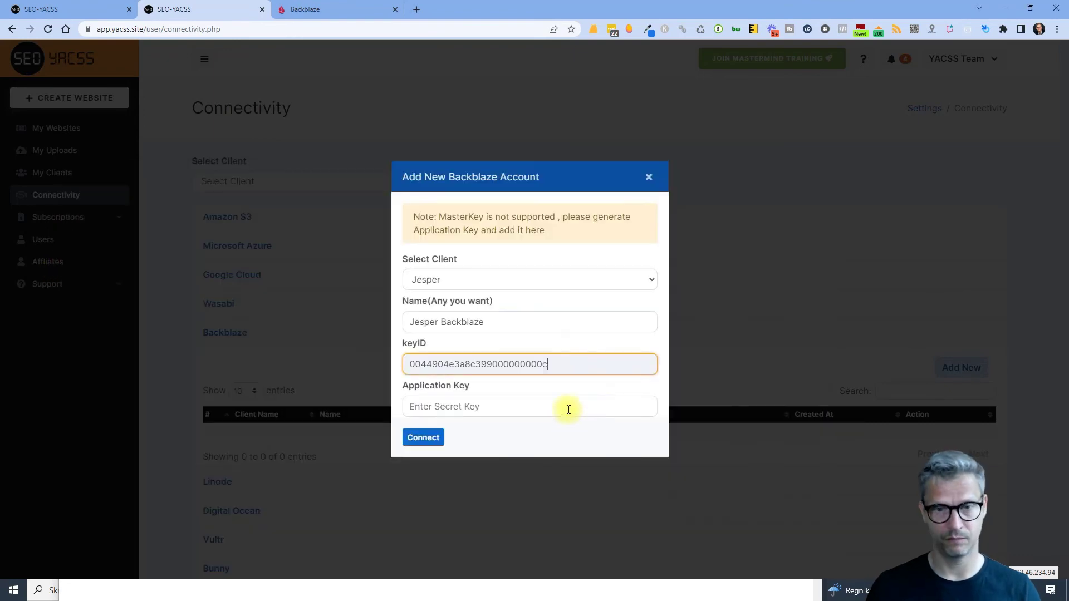
pyautogui.click(569, 410)
pyautogui.hotkey('ctrl', 'v')
pyautogui.click(422, 438)
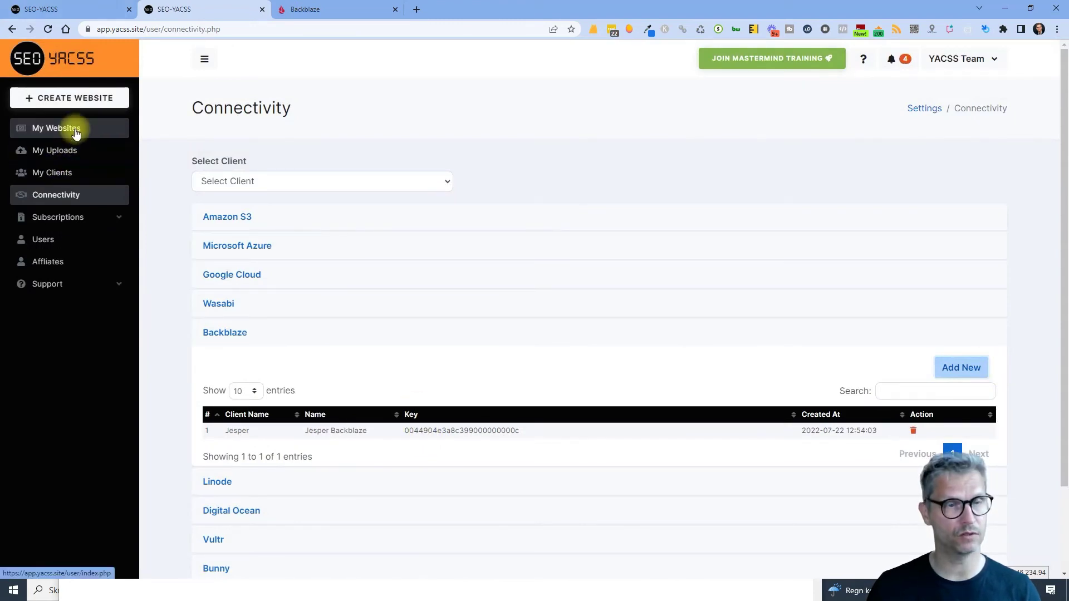
# Open the Backblaze upload page for the 1weqewqeq website from the generated websites list
pyautogui.click(63, 133)
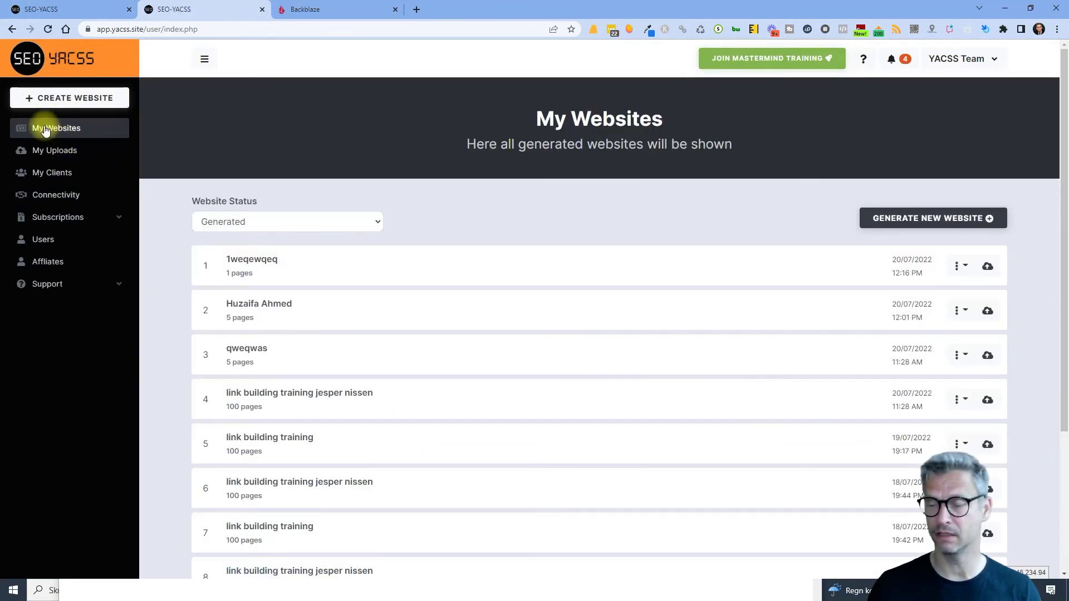
pyautogui.click(987, 267)
pyautogui.click(987, 266)
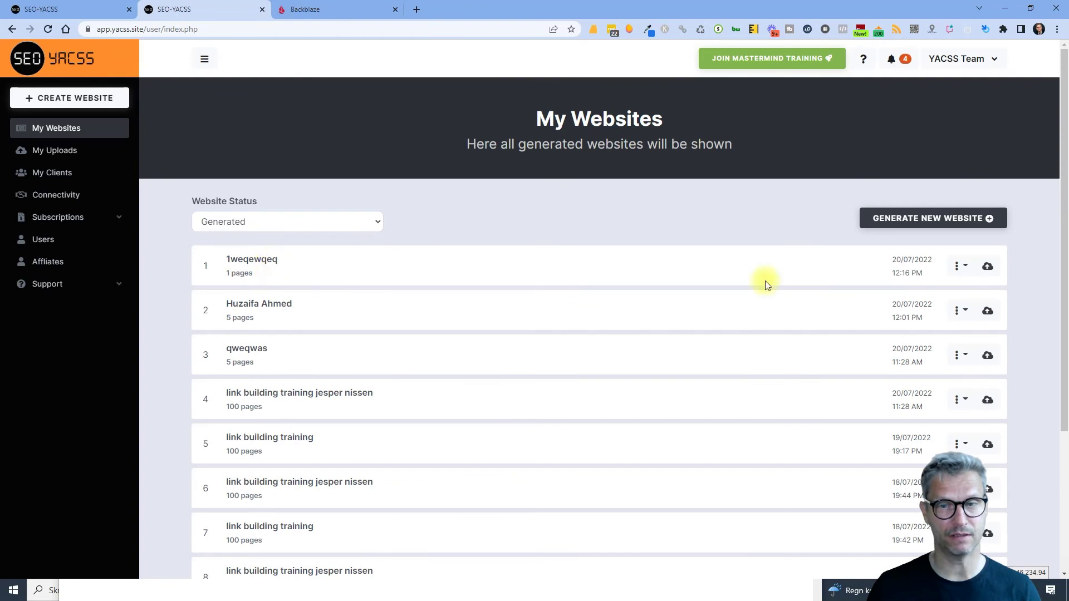
pyautogui.click(988, 263)
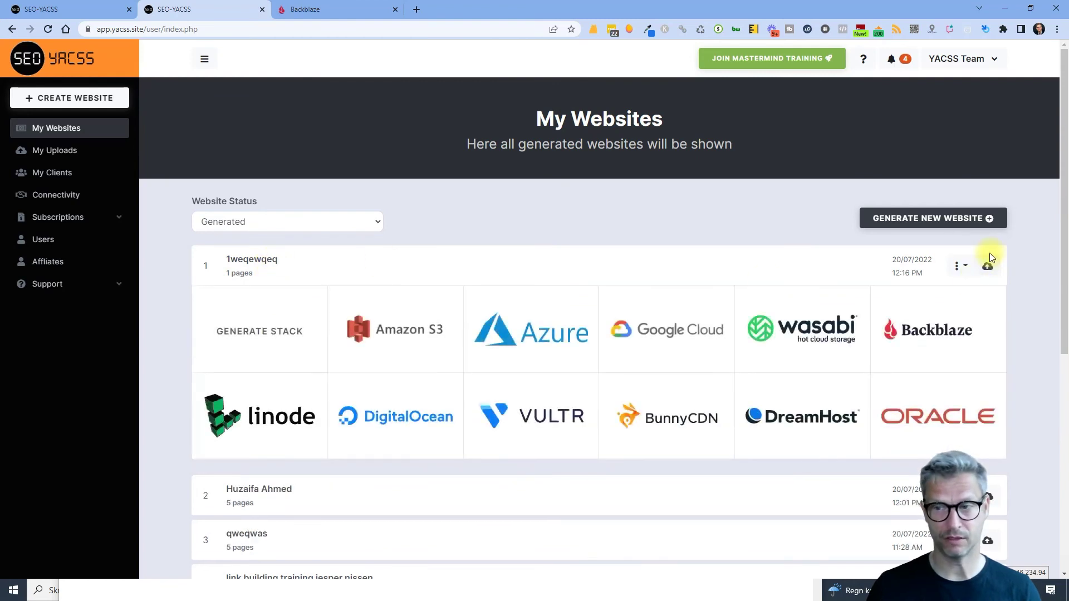
pyautogui.click(937, 326)
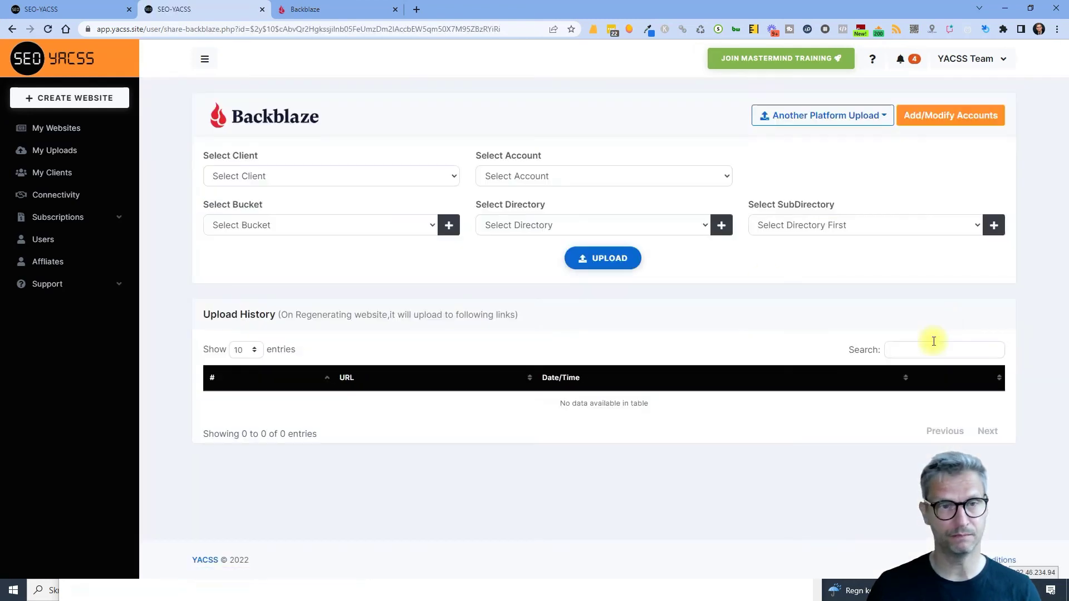
# Select the client, the newly connected Backblaze account and the yacsss bucket as the upload destination
pyautogui.click(342, 178)
pyautogui.click(288, 204)
pyautogui.click(596, 171)
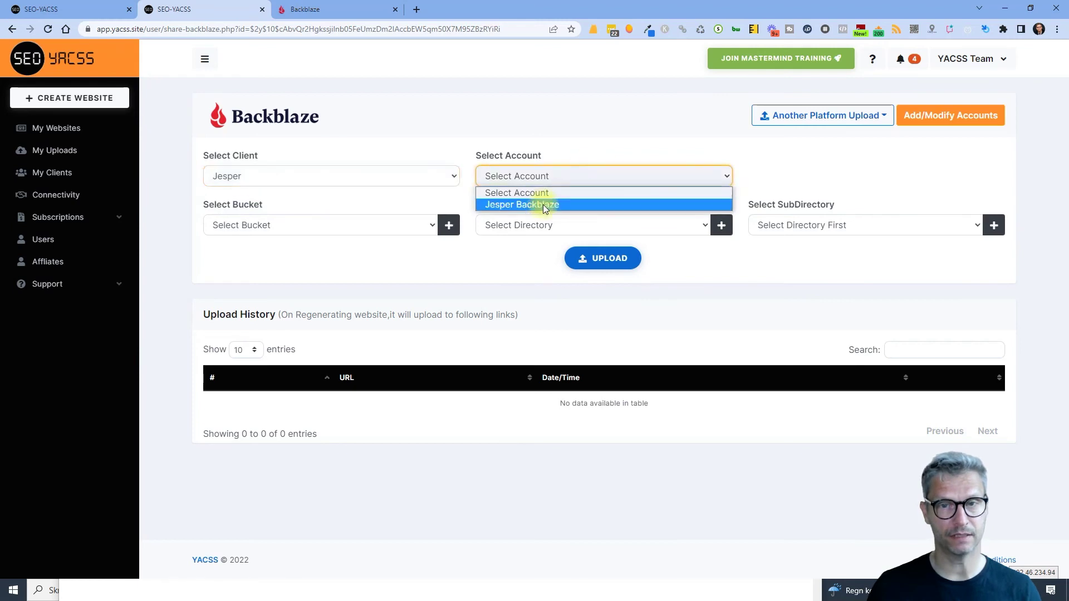
pyautogui.click(543, 204)
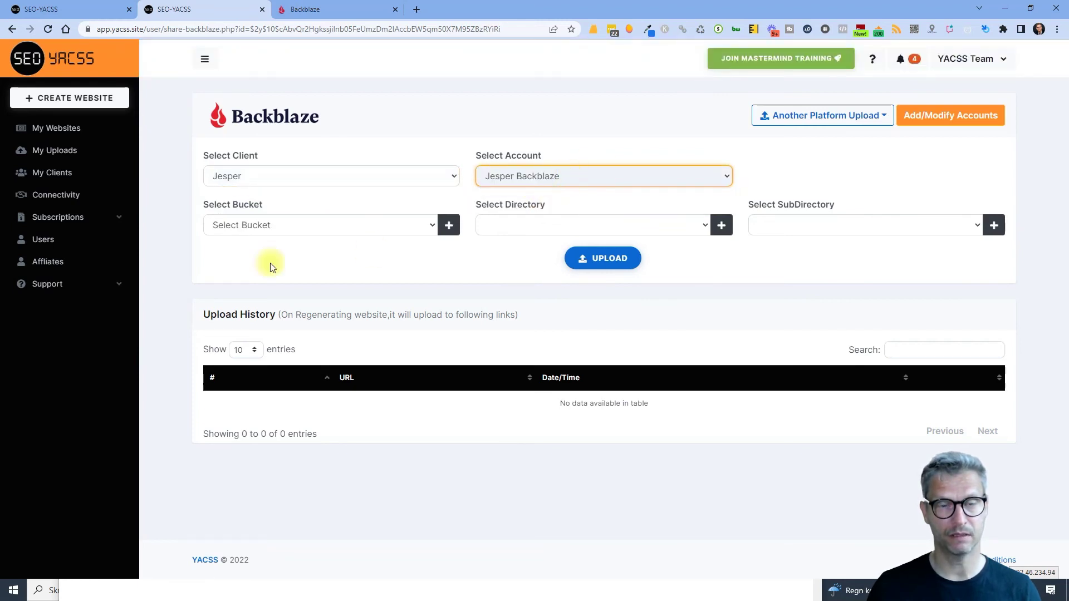
pyautogui.click(346, 225)
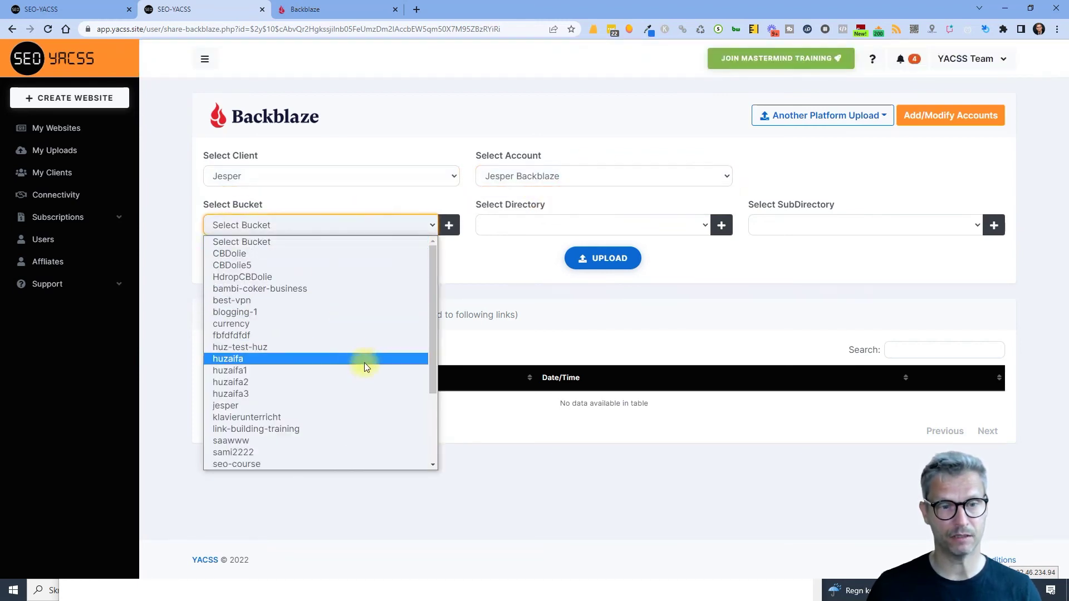
pyautogui.scroll(-3, 367, 366)
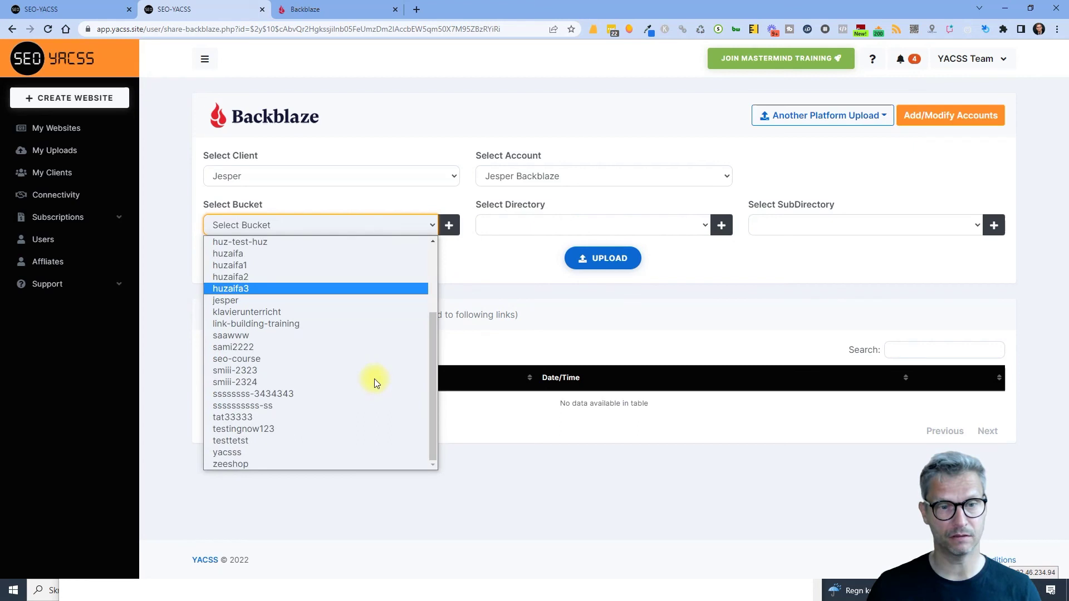
pyautogui.click(236, 456)
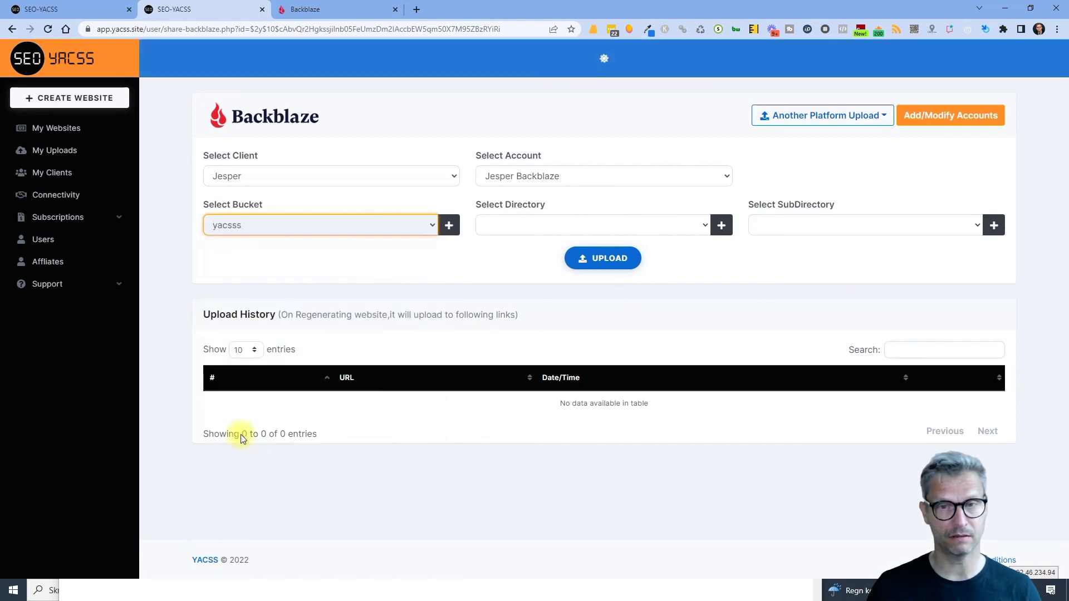
# Add a new directory named test4 to the yacsss bucket and upload the website to it
pyautogui.click(529, 227)
pyautogui.click(700, 225)
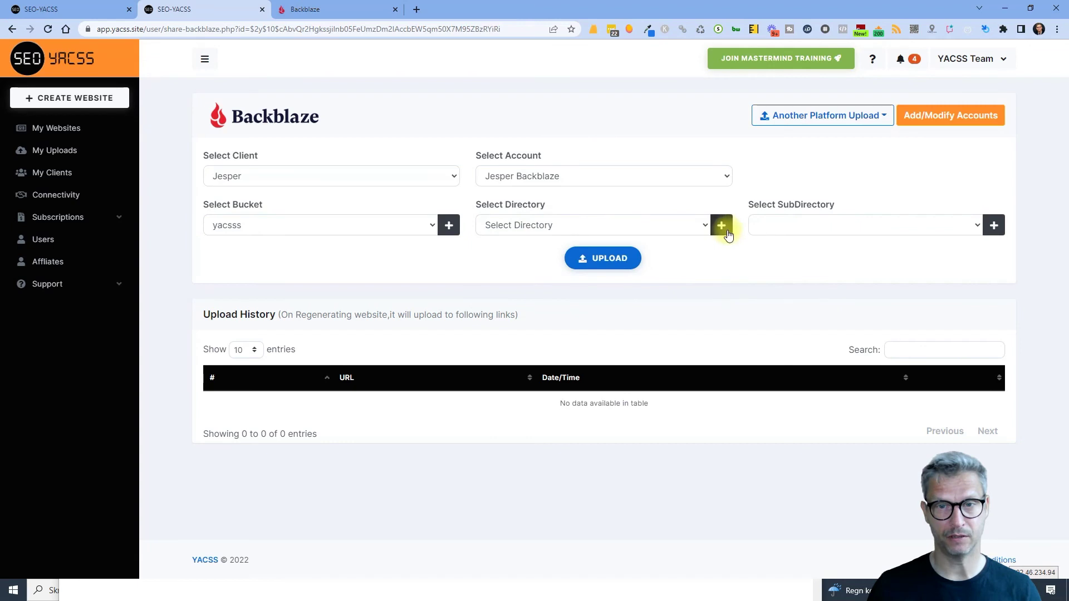
pyautogui.click(727, 234)
pyautogui.click(511, 335)
pyautogui.write('test4')
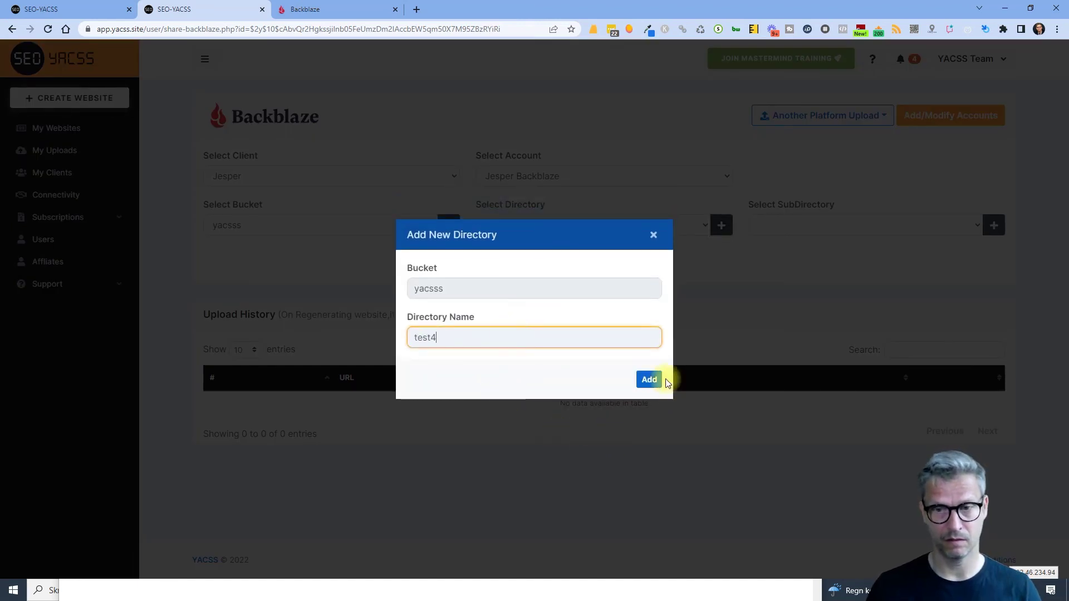
pyautogui.click(652, 379)
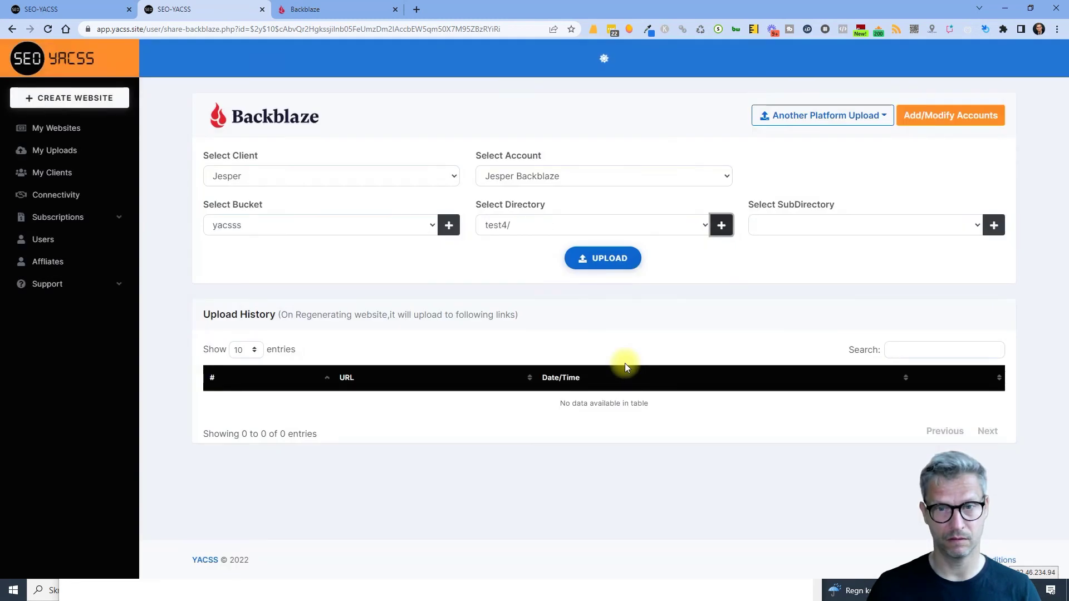
pyautogui.click(614, 259)
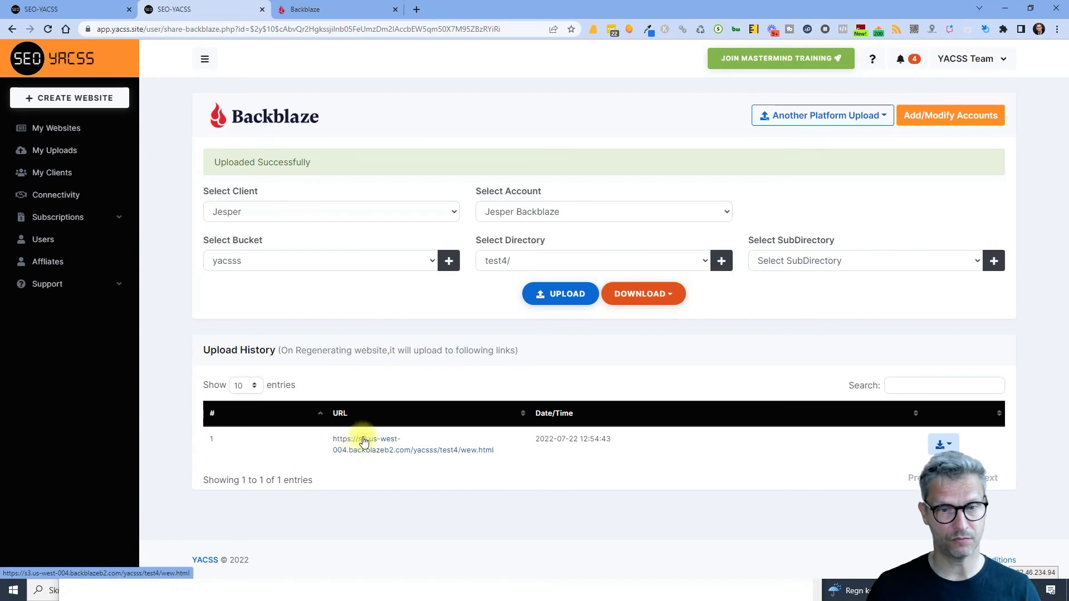
# Open the uploaded wew.html page from the upload history and look through it
pyautogui.click(393, 452)
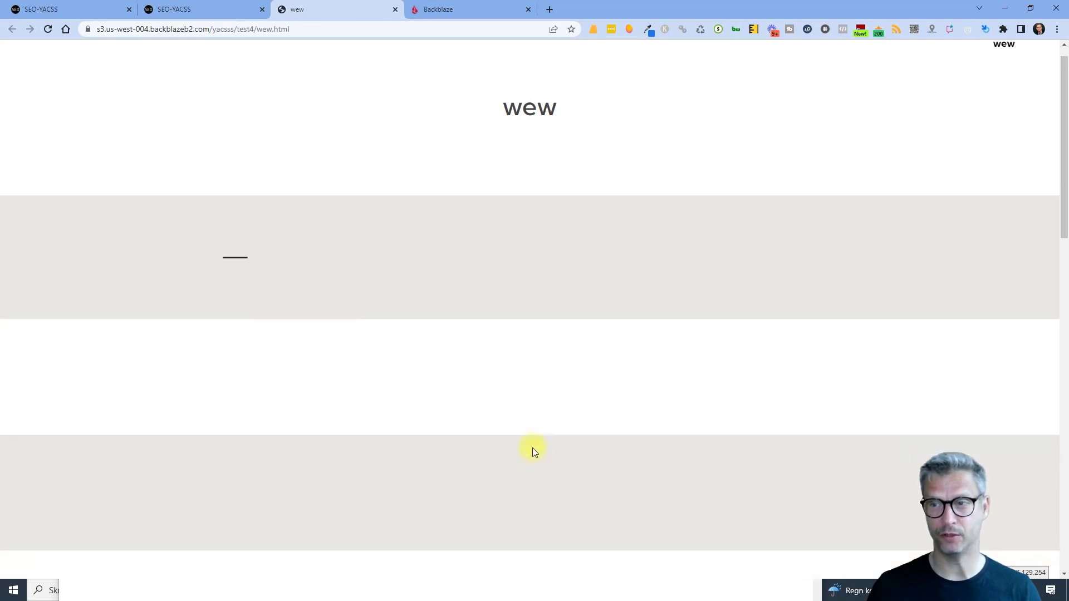
pyautogui.scroll(-15, 532, 445)
pyautogui.scroll(15, 537, 482)
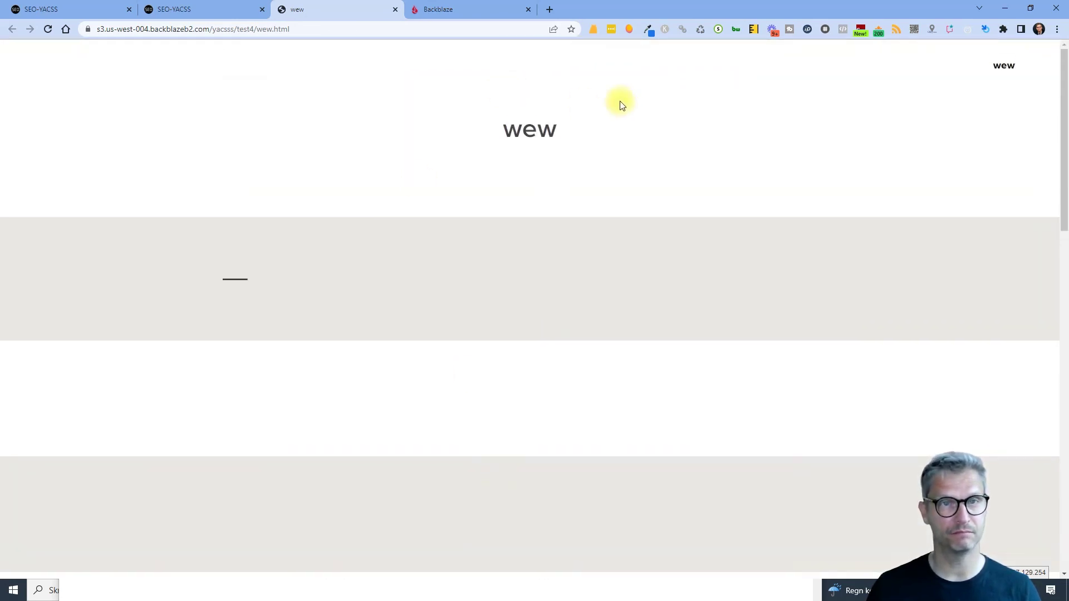
# Check the uploaded page's authority metrics for its exact URL with the Mangools SEO extension, and return to SEO-YACSS
pyautogui.click(629, 29)
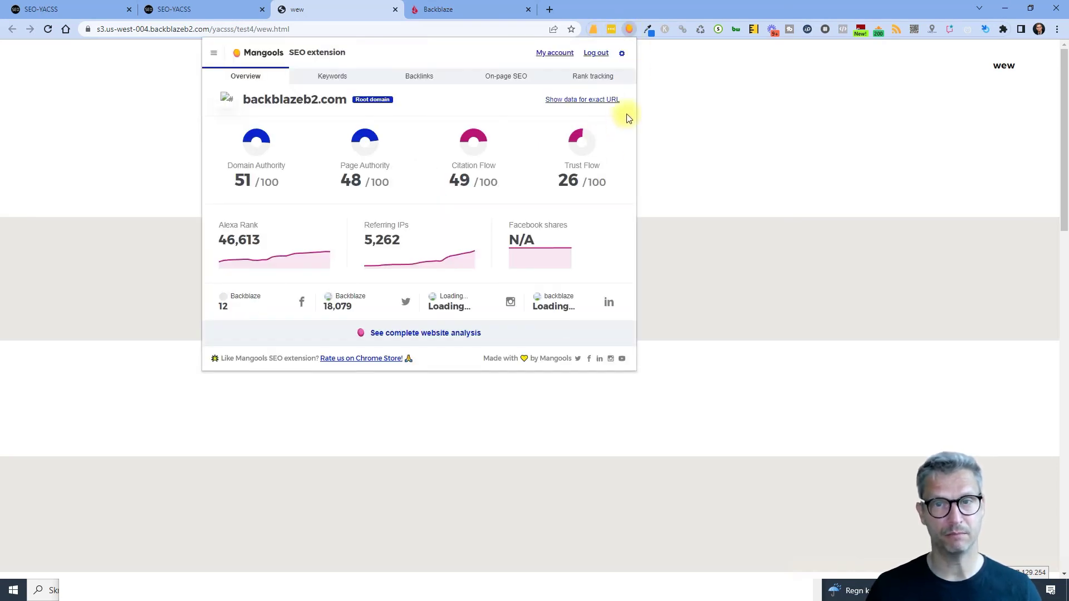
pyautogui.click(605, 99)
pyautogui.doubleClick(241, 182)
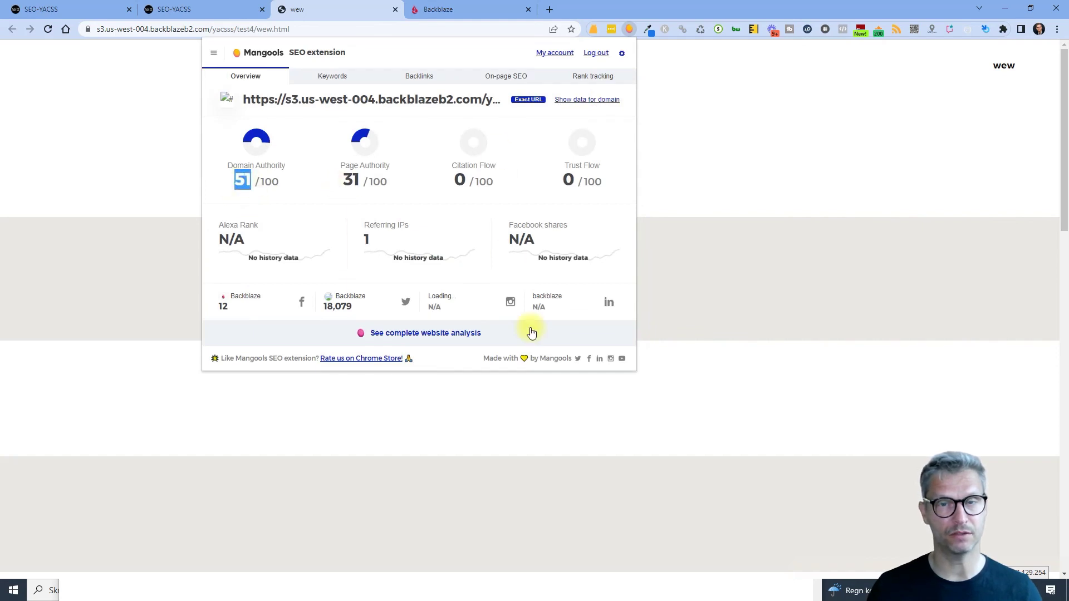
pyautogui.click(1007, 278)
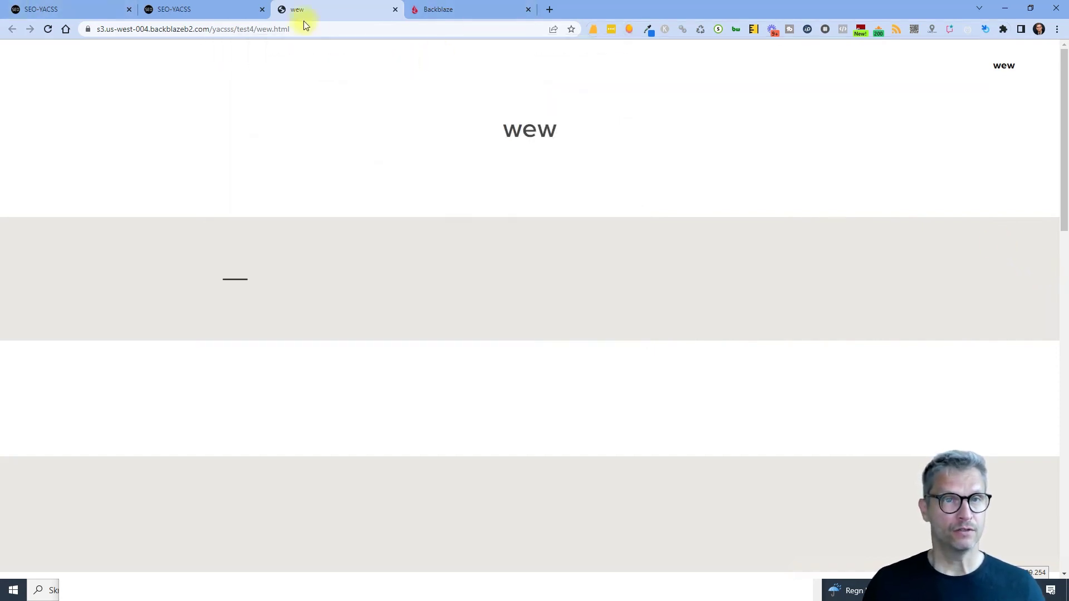
pyautogui.click(187, 11)
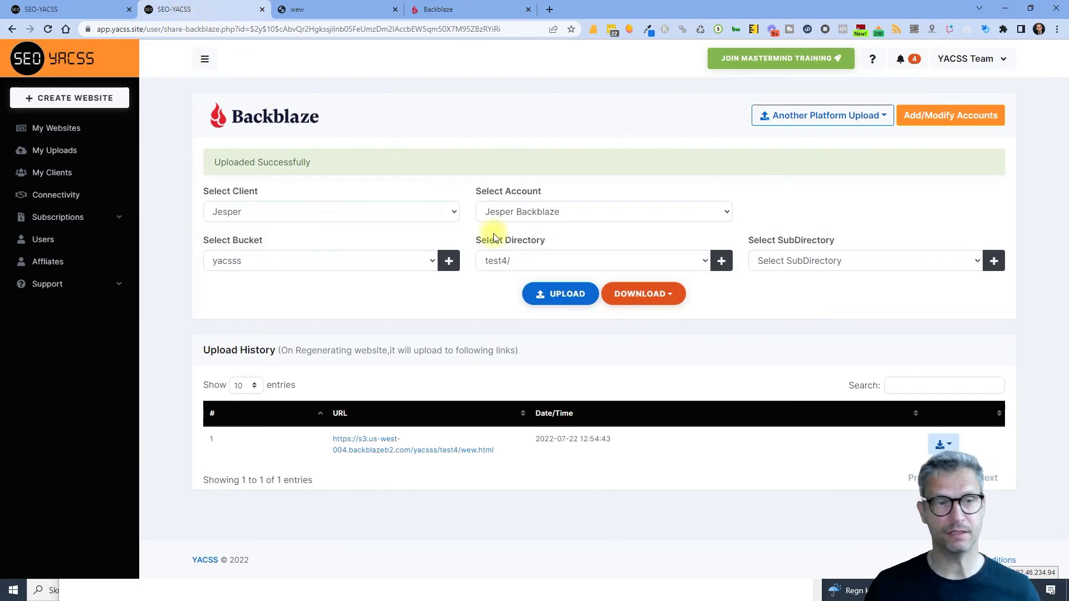